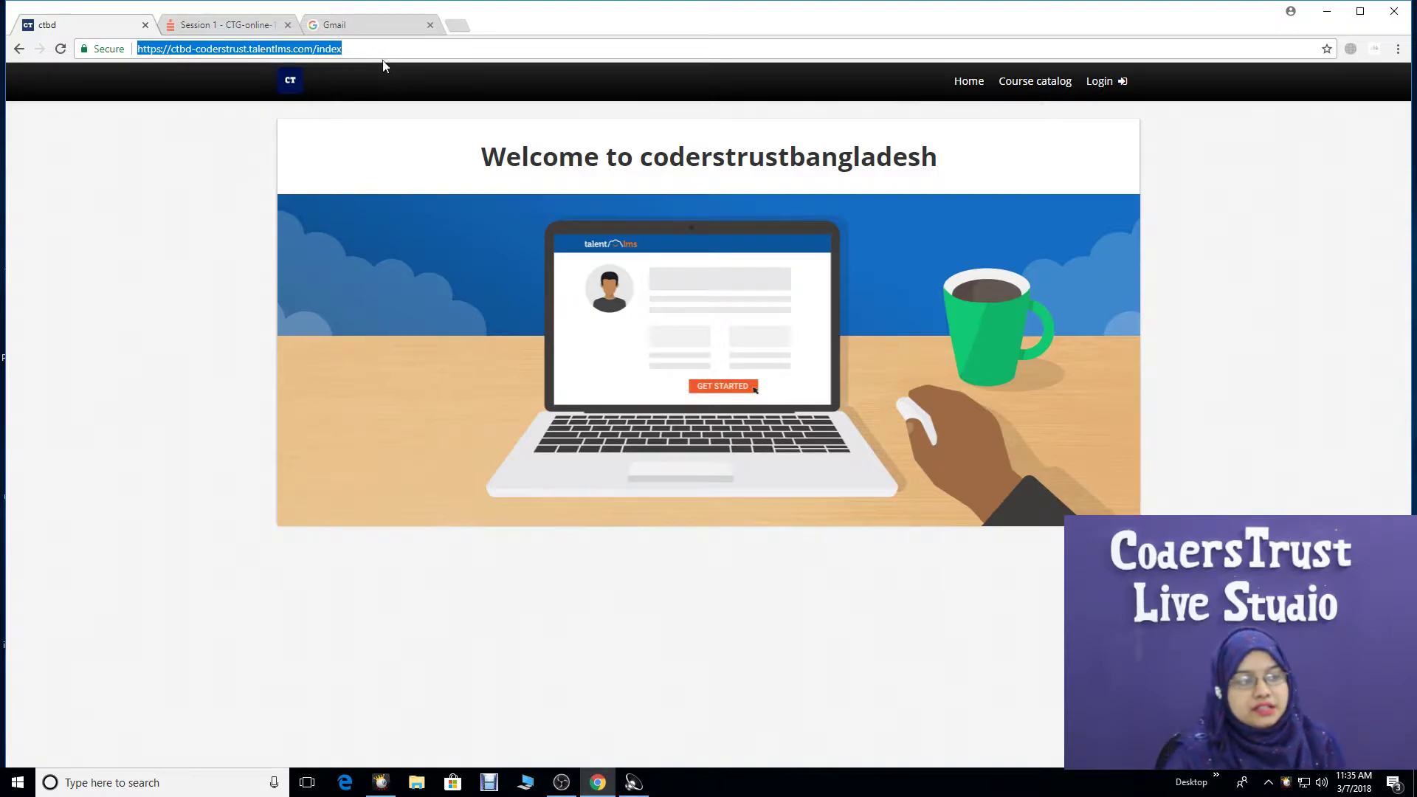
- Log in to the portal with the test account's username and password
{"action": "left_click", "coordinate": [1099, 87]}
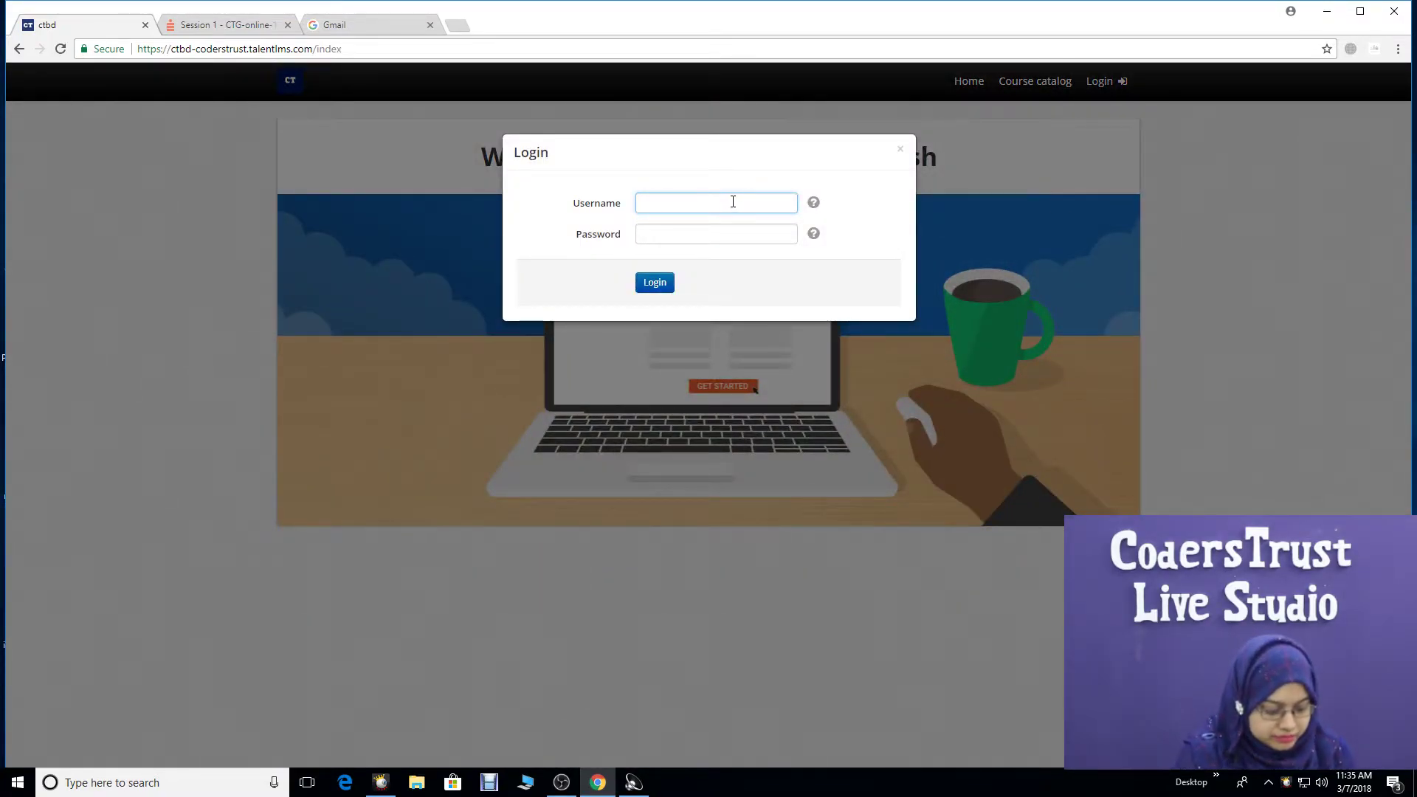
{"action": "type", "text": "testuser1"}
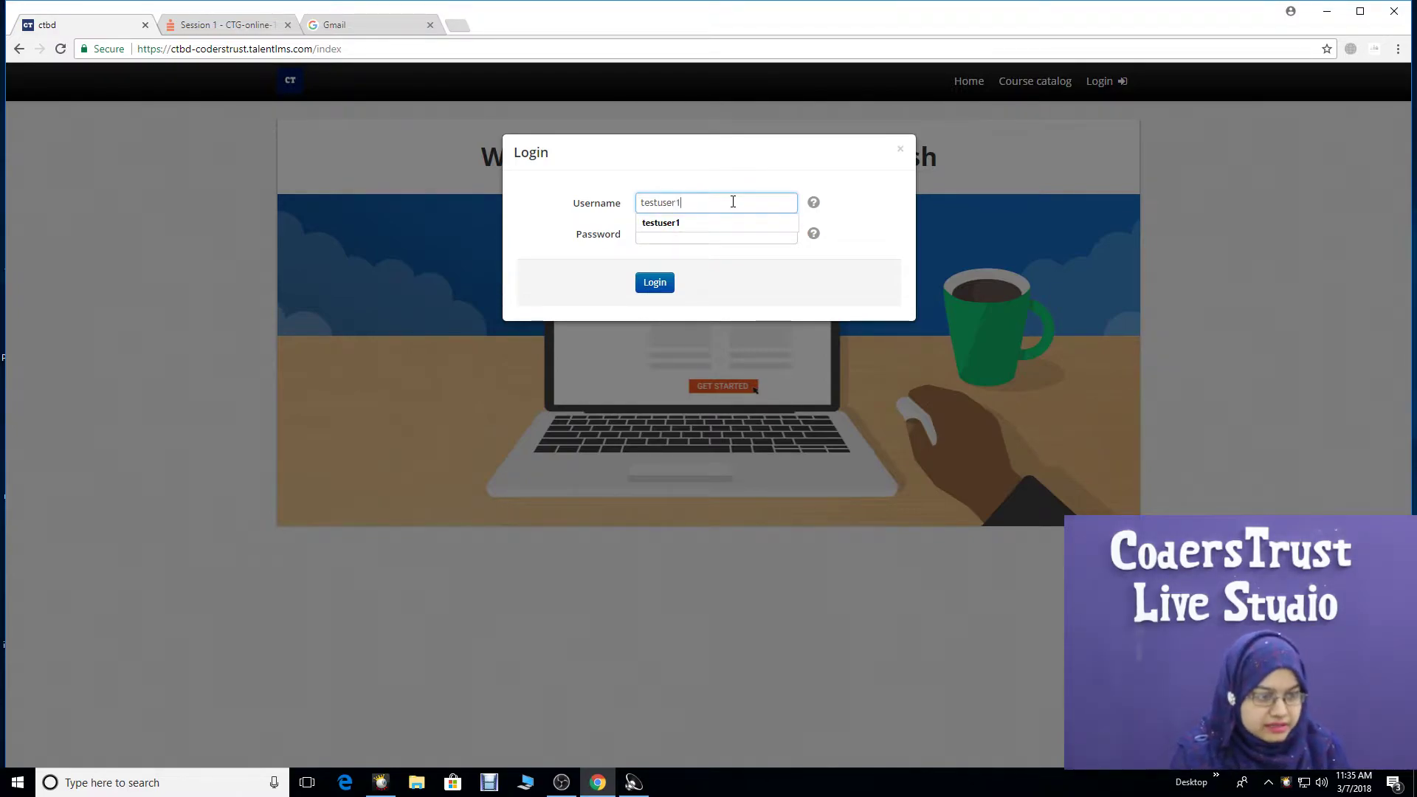
{"action": "double_click", "coordinate": [671, 202]}
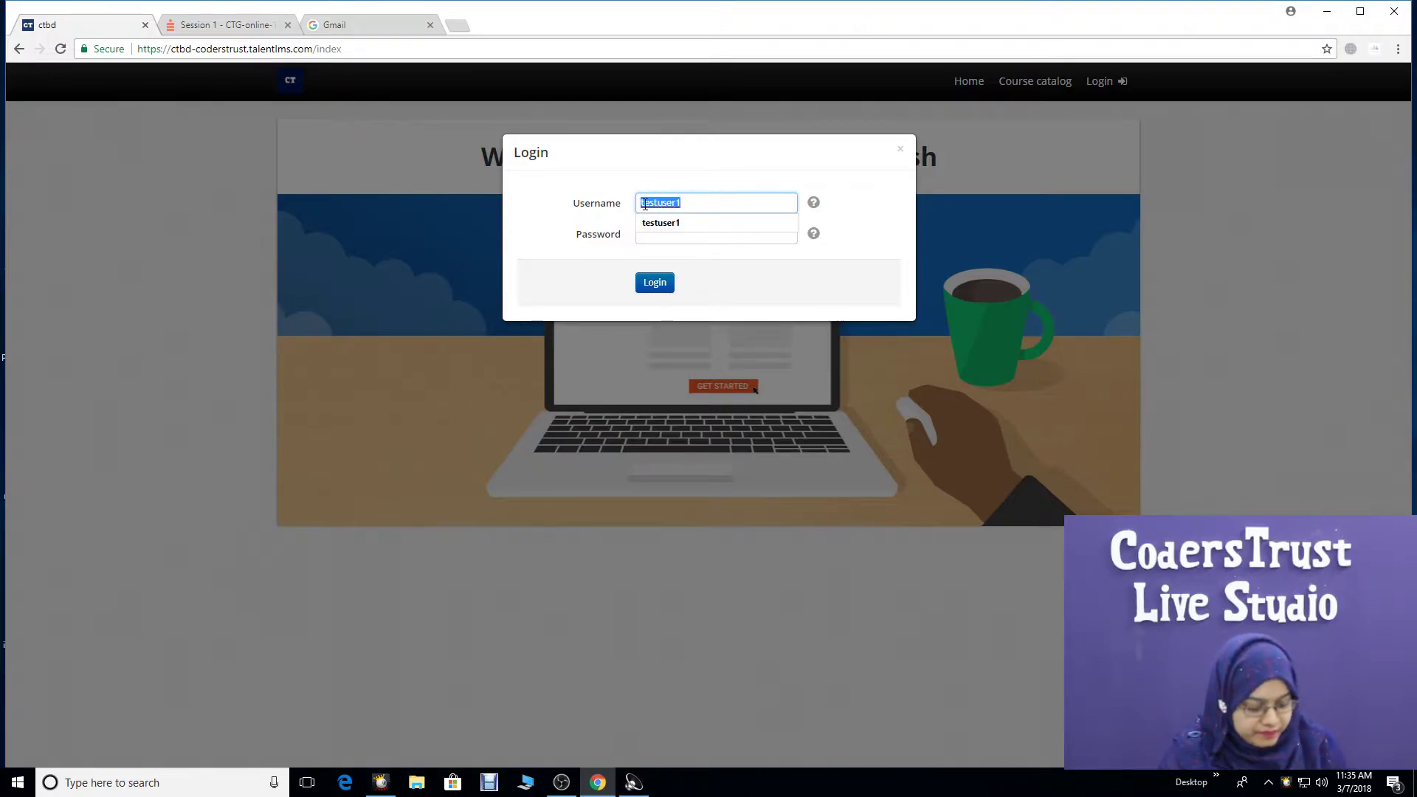
{"action": "left_click", "coordinate": [690, 237]}
{"action": "type", "text": "testuser1"}
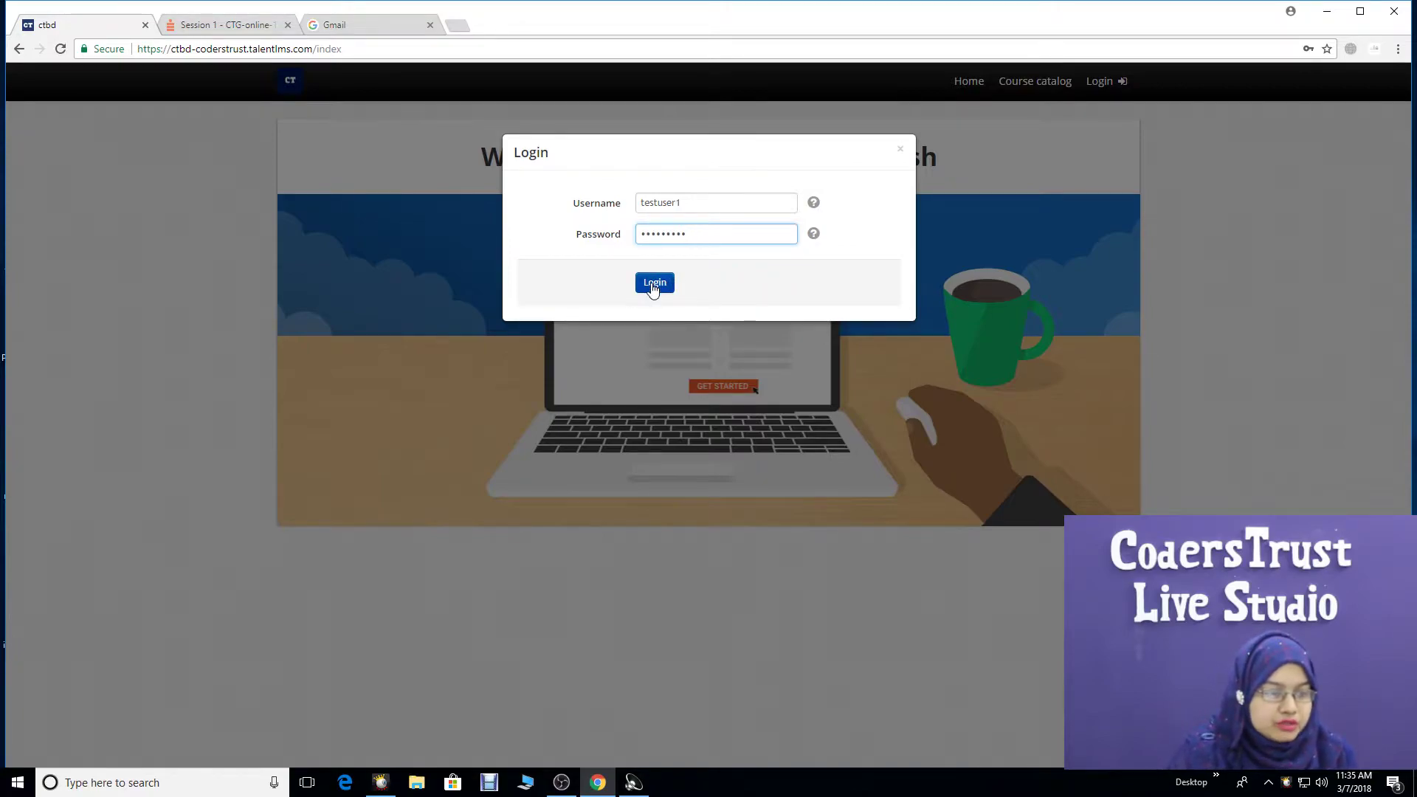
{"action": "left_click", "coordinate": [653, 287]}
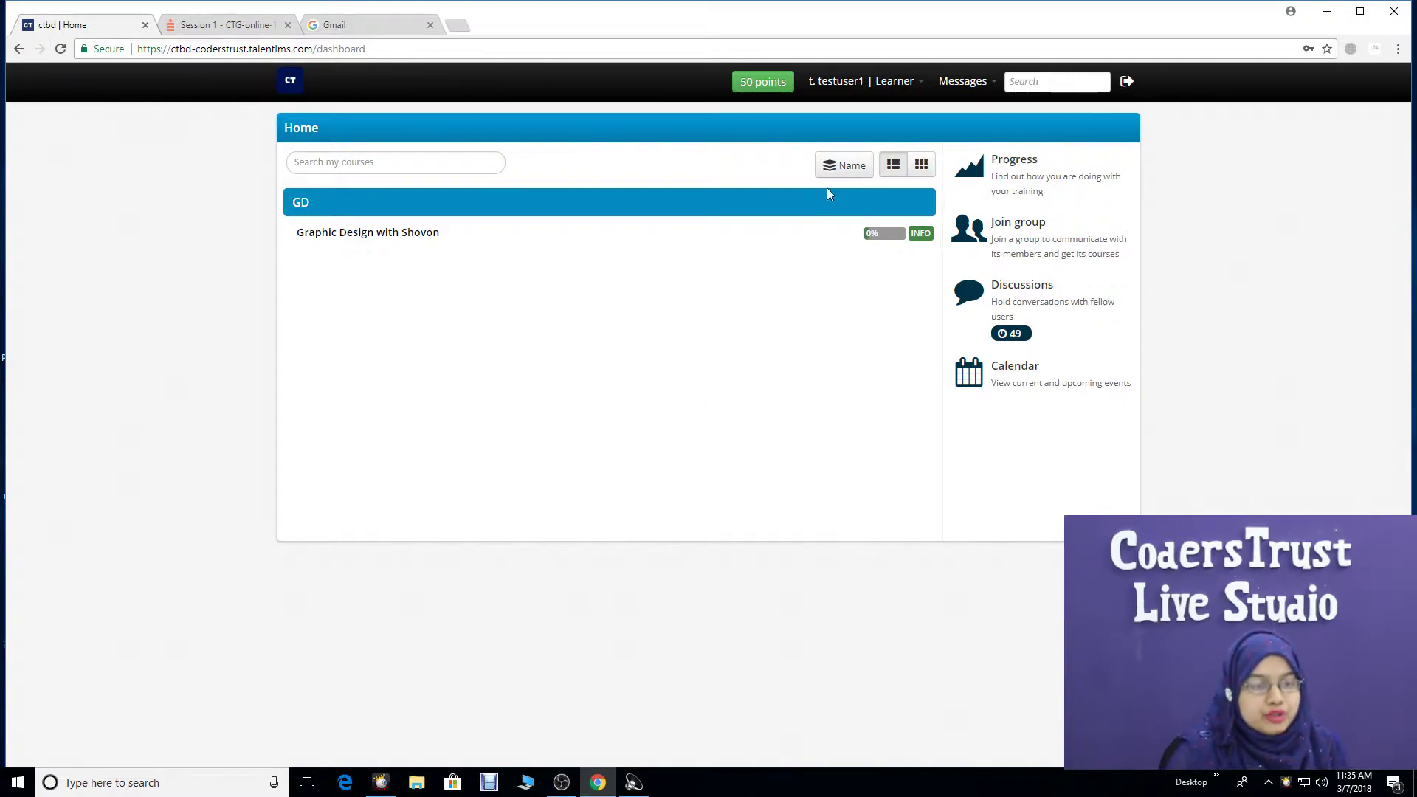
- Set a new account password under My info, save it, and return to the Home dashboard
{"action": "left_click", "coordinate": [891, 84]}
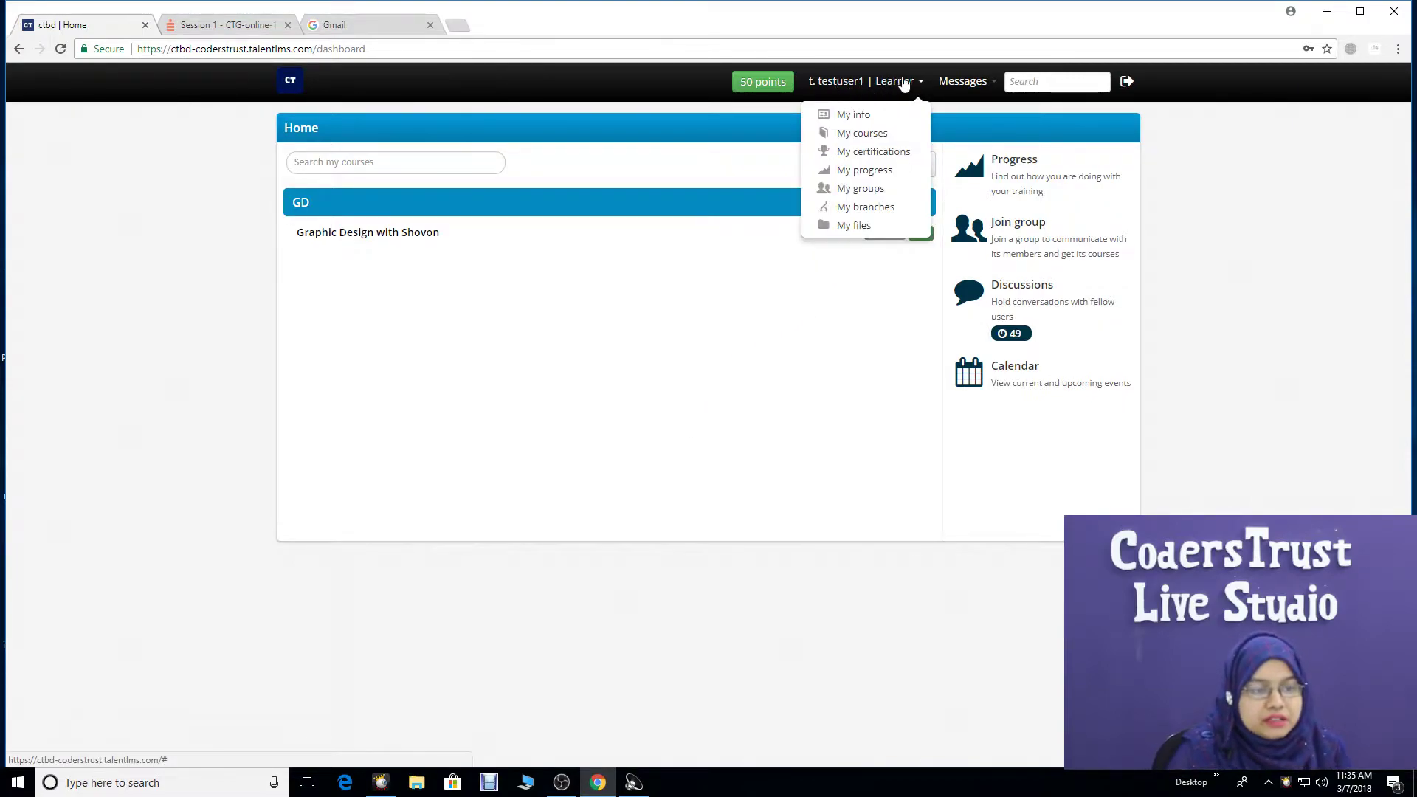
{"action": "left_click", "coordinate": [858, 118]}
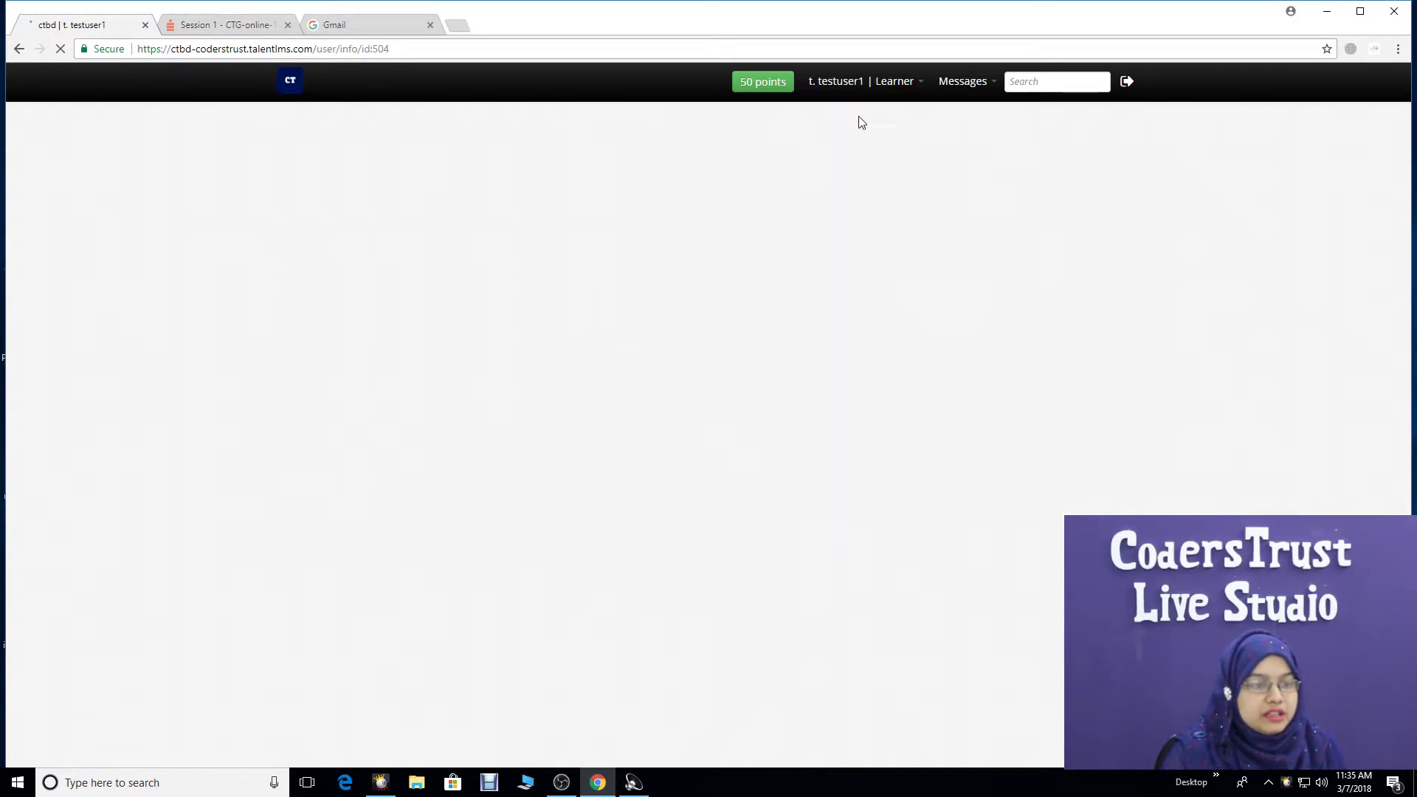
{"action": "left_click", "coordinate": [428, 330]}
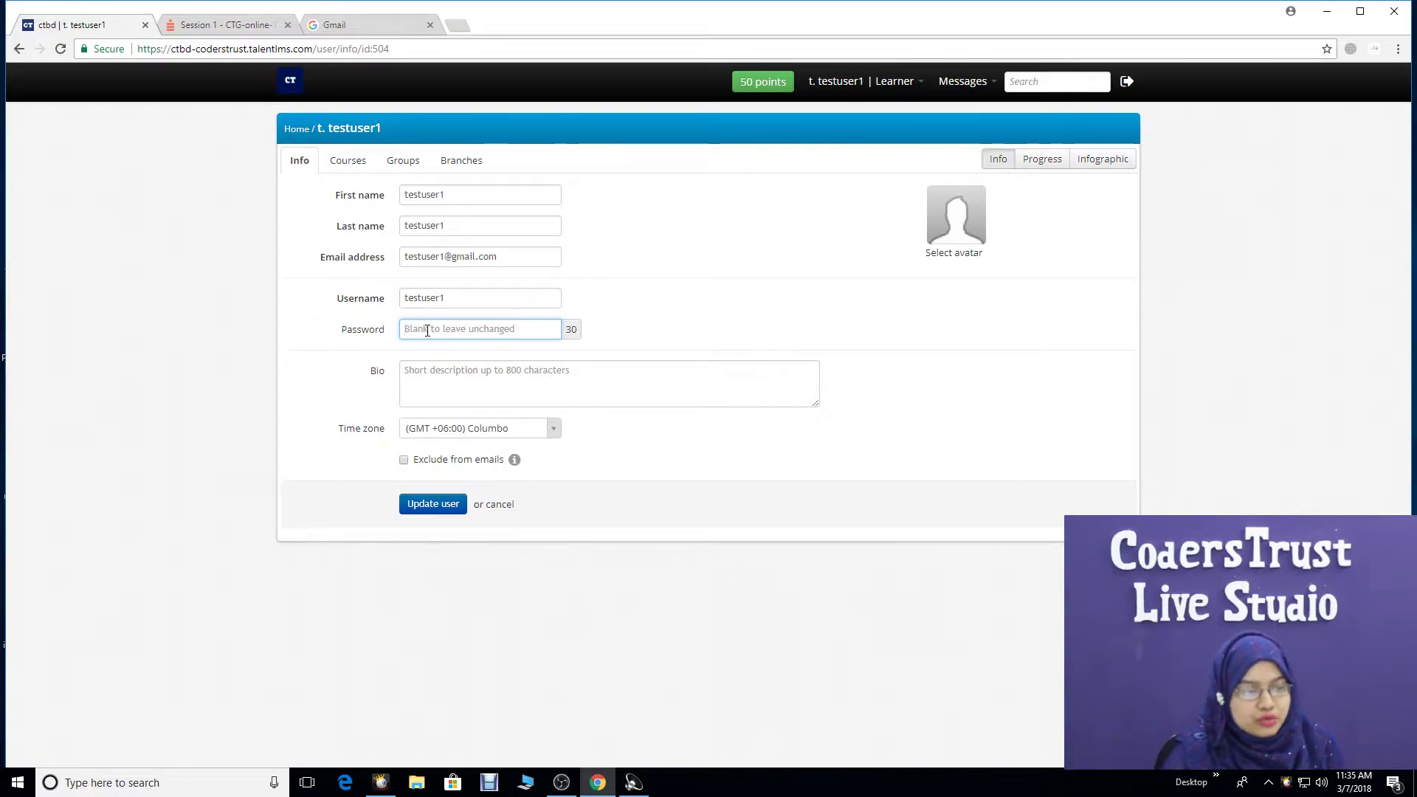
{"action": "type", "text": "12345"}
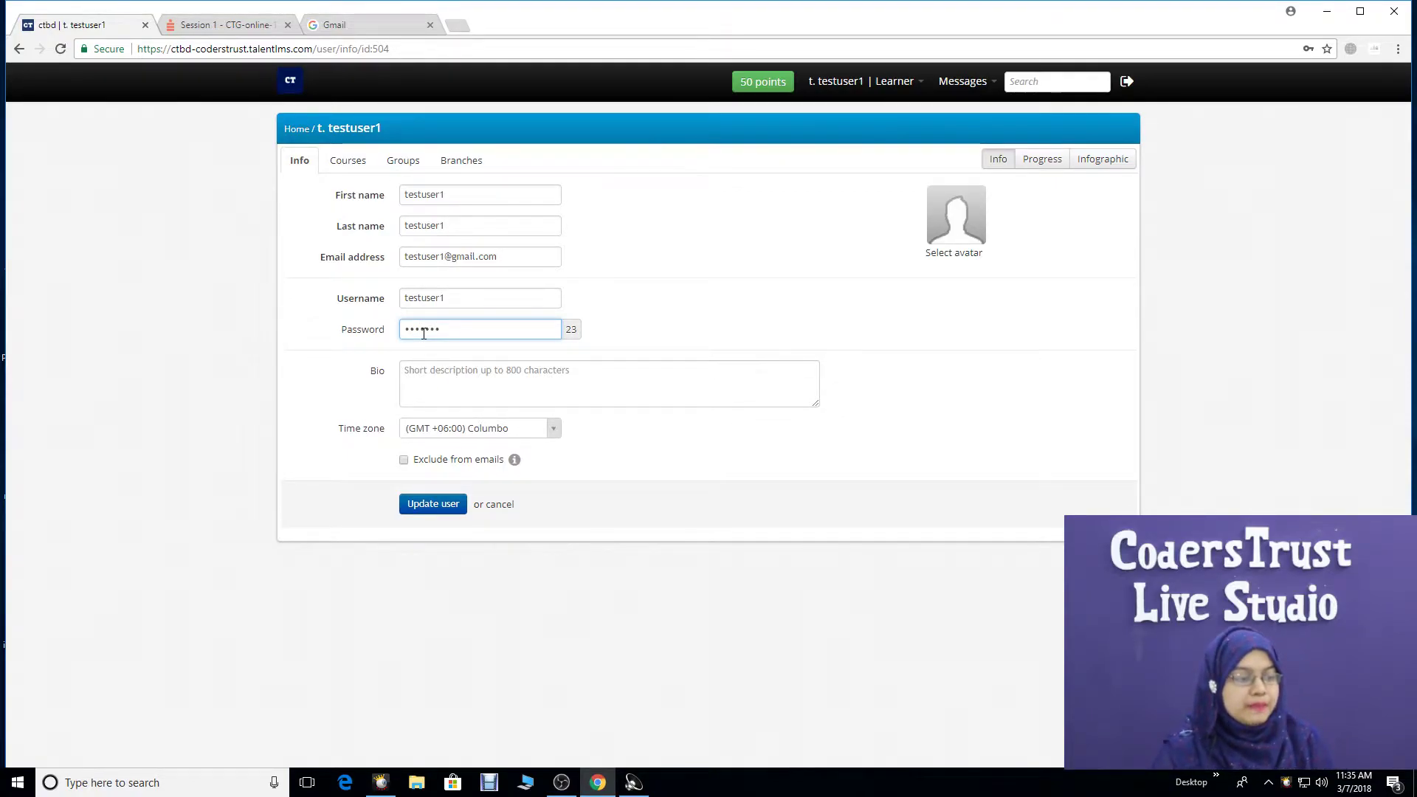
{"action": "left_click", "coordinate": [415, 506]}
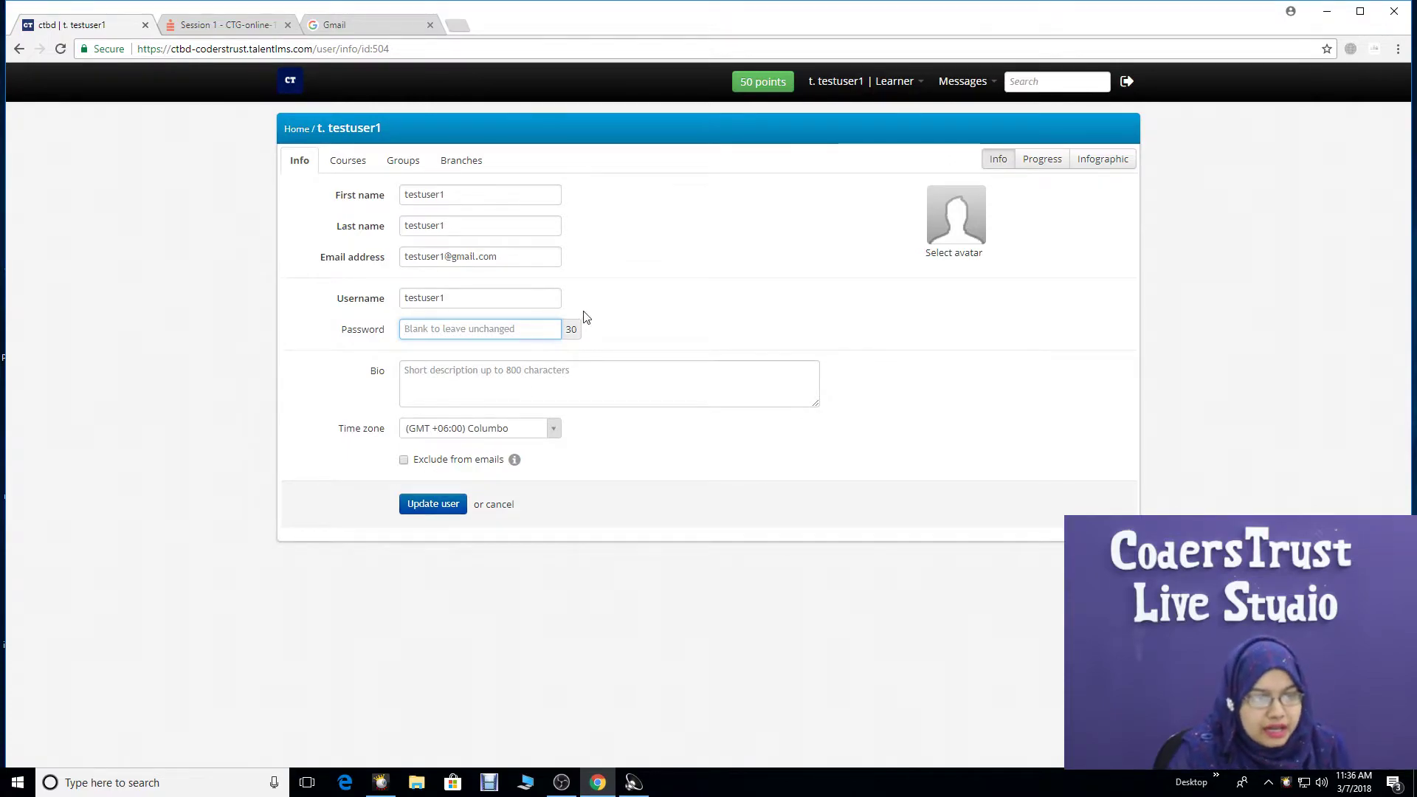
{"action": "left_click", "coordinate": [292, 89]}
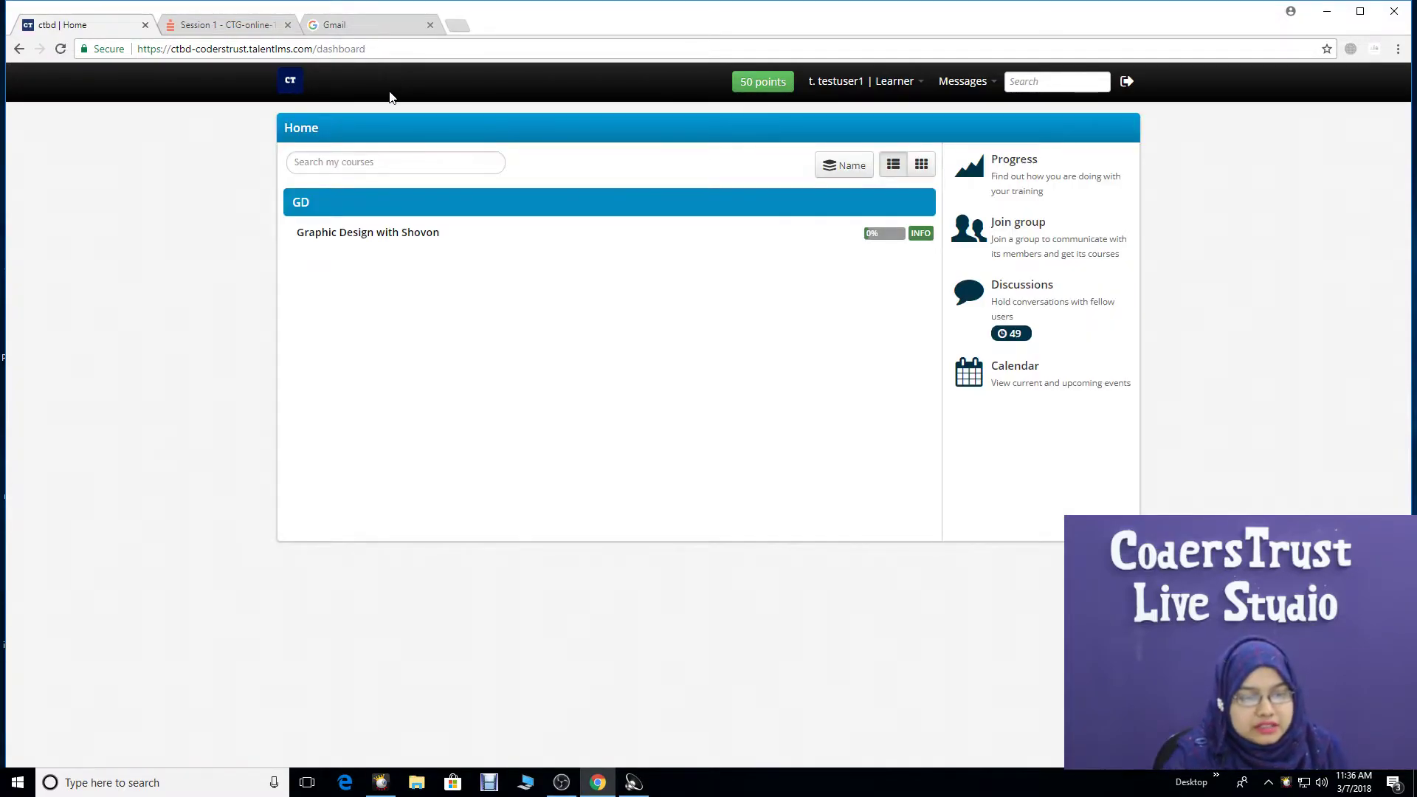
- Go to Discussions from the dashboard's right-hand panel
{"action": "left_click", "coordinate": [1008, 288]}
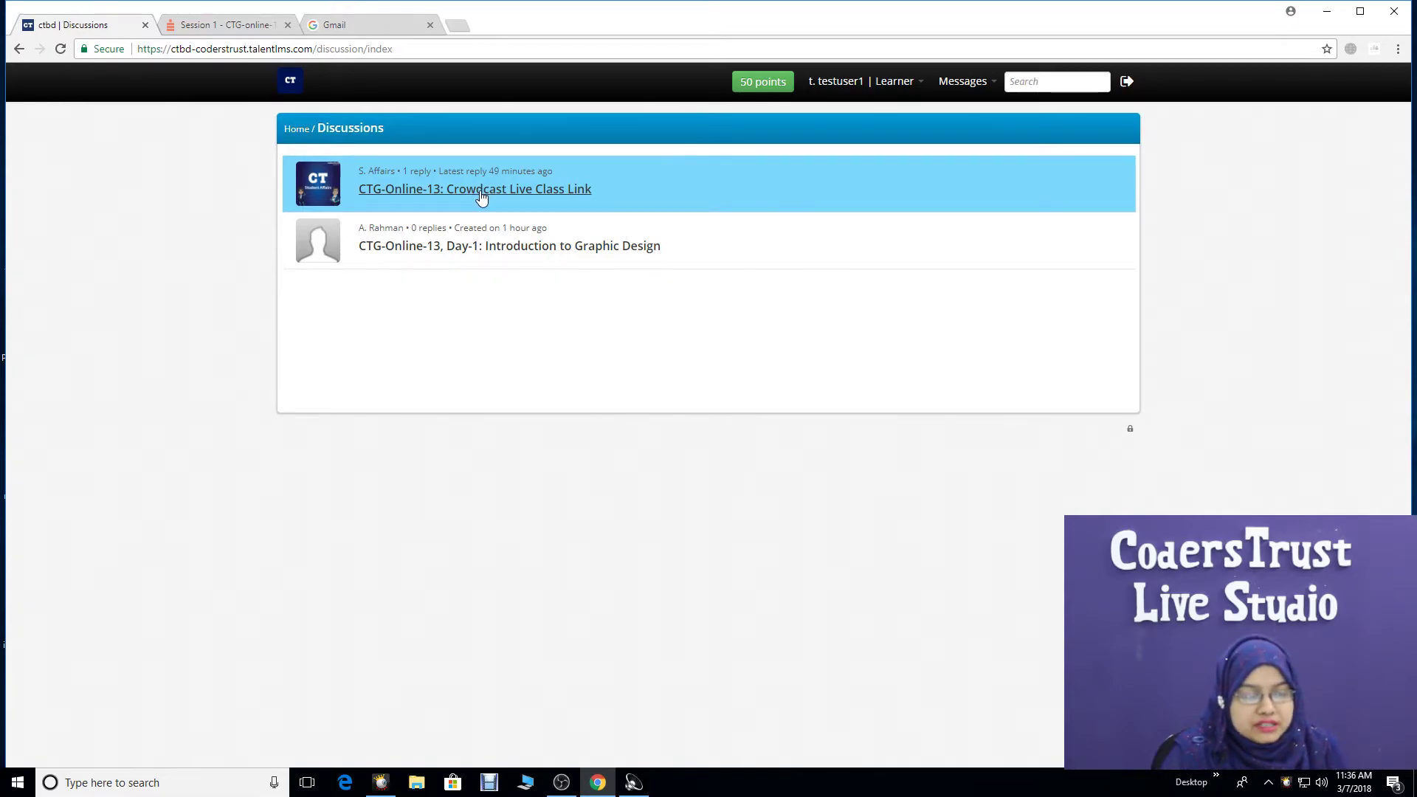
- Open the 'CTG-Online-13: Crowdcast Live Class Link' thread to view the 14/03/2018 class link and password
{"action": "left_click", "coordinate": [481, 190]}
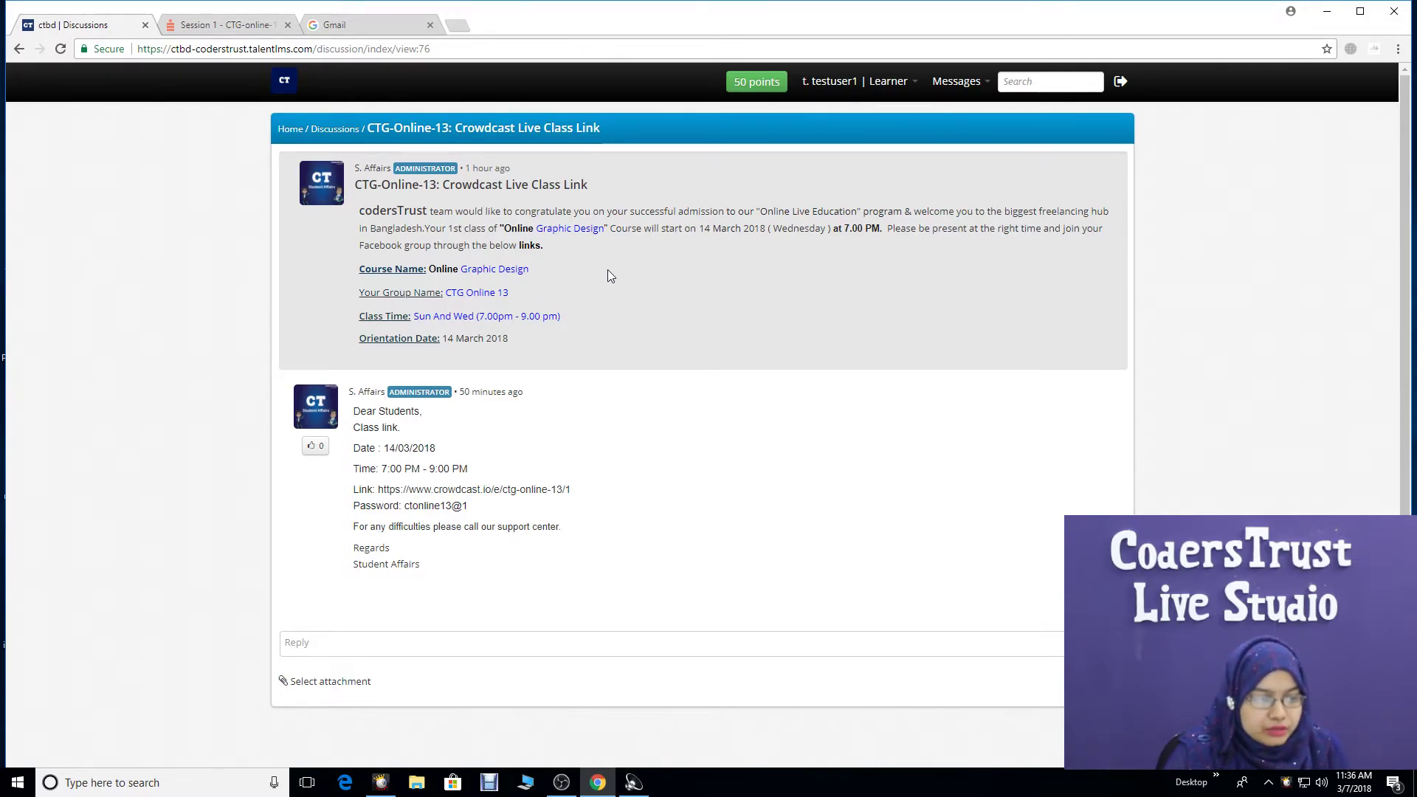
{"action": "mouse_move", "coordinate": [501, 439]}
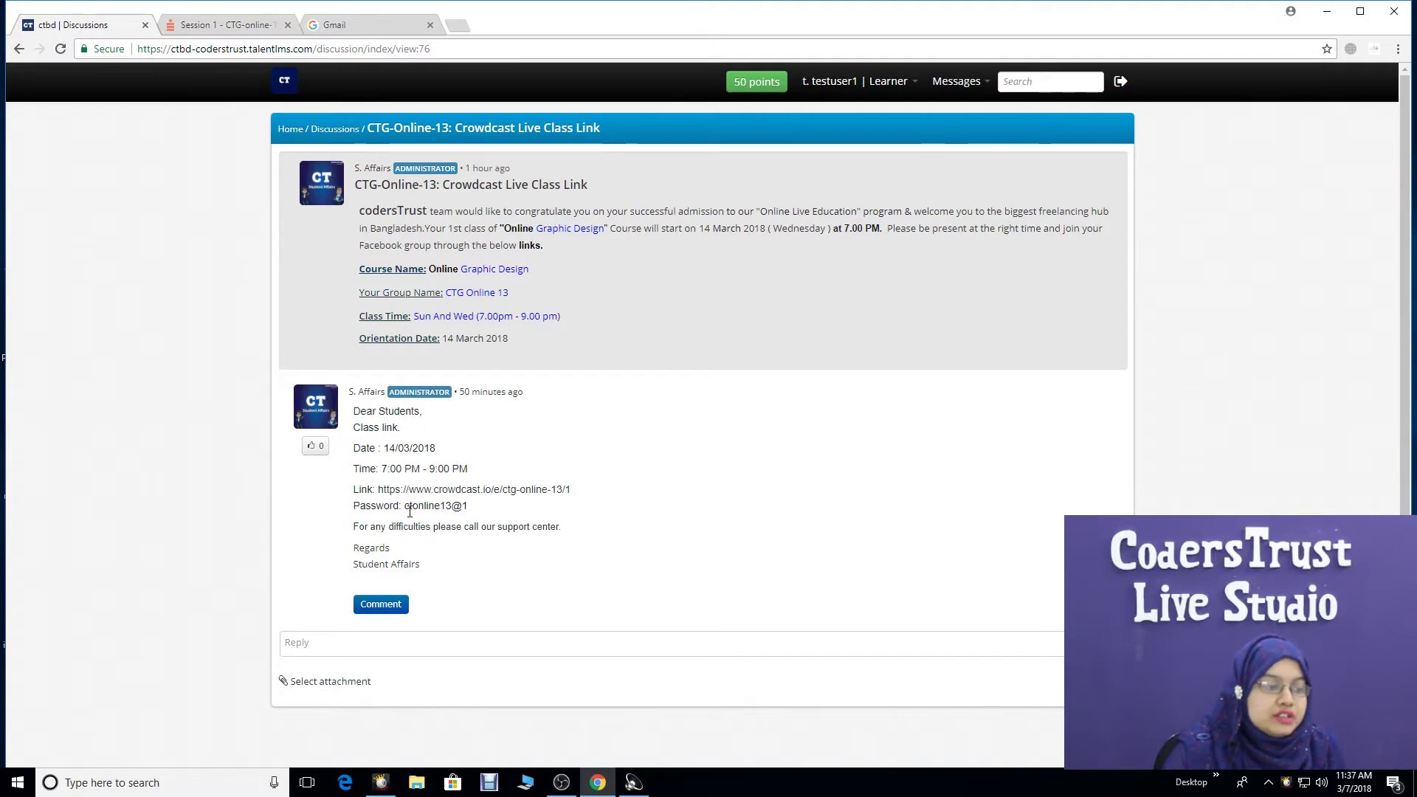
- Open the Crowdcast link and paste the post's class password into the event password field
{"action": "left_click", "coordinate": [493, 492]}
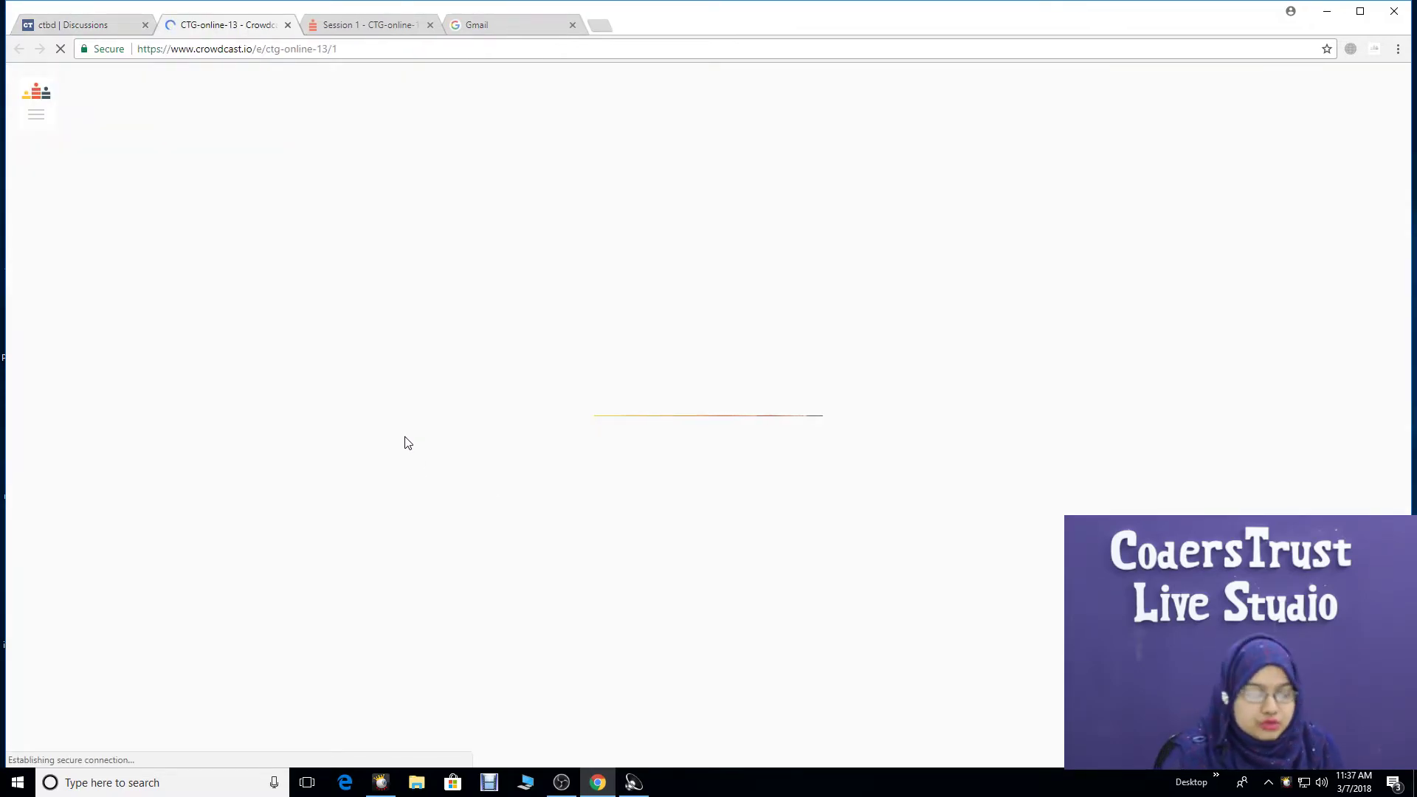
{"action": "left_click", "coordinate": [108, 28]}
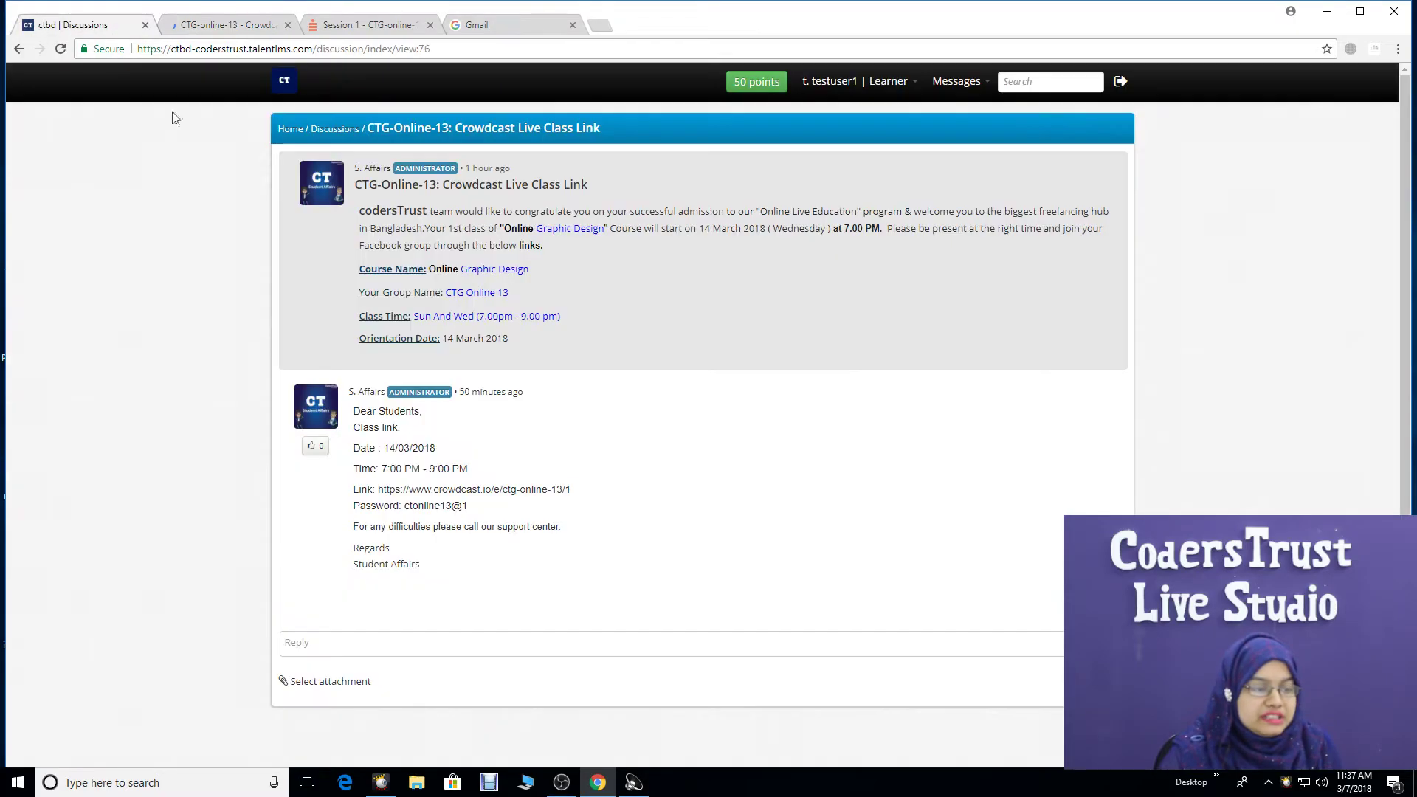
{"action": "left_click_drag", "start_coordinate": [468, 506], "coordinate": [412, 506]}
{"action": "key", "text": "ctrl+c"}
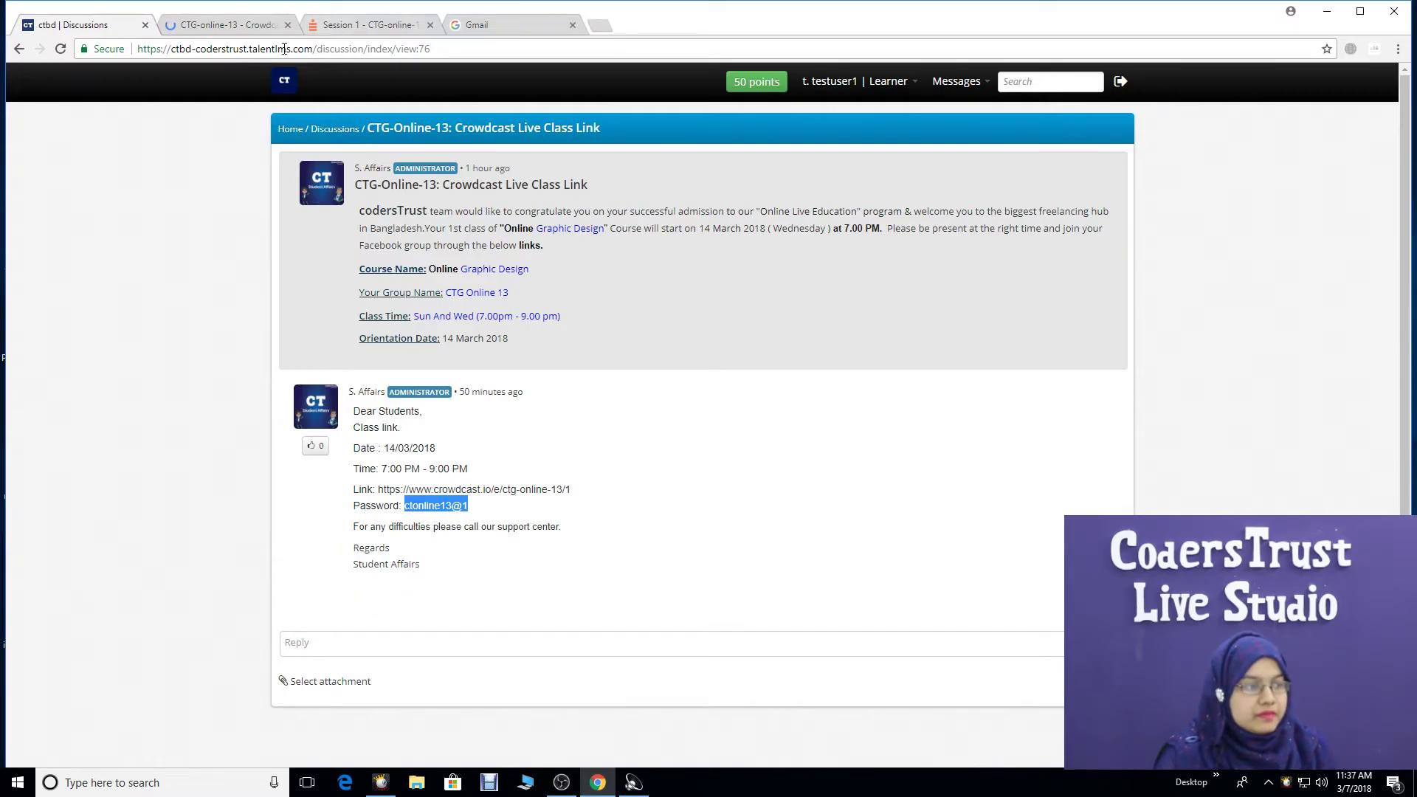
{"action": "left_click", "coordinate": [233, 24]}
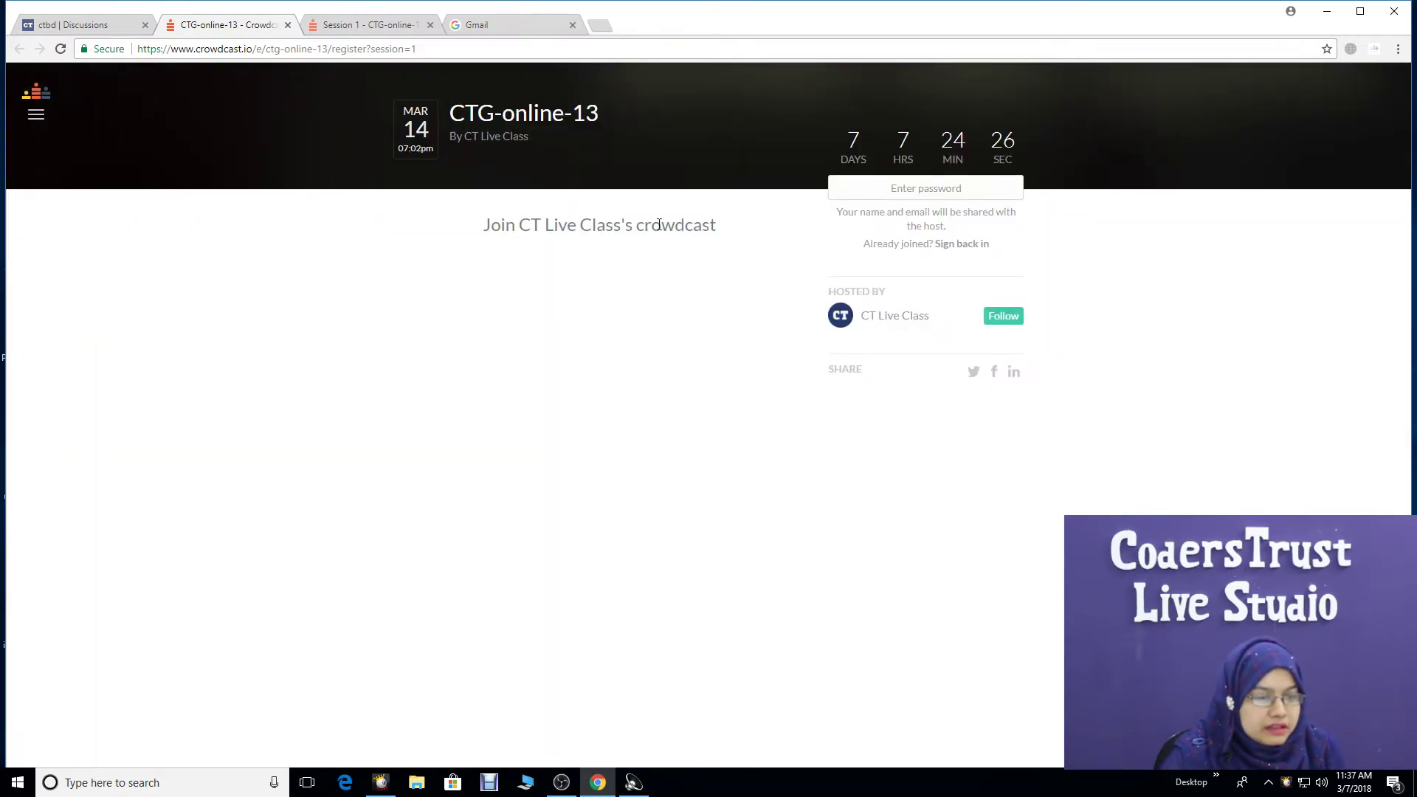
{"action": "left_click", "coordinate": [919, 190]}
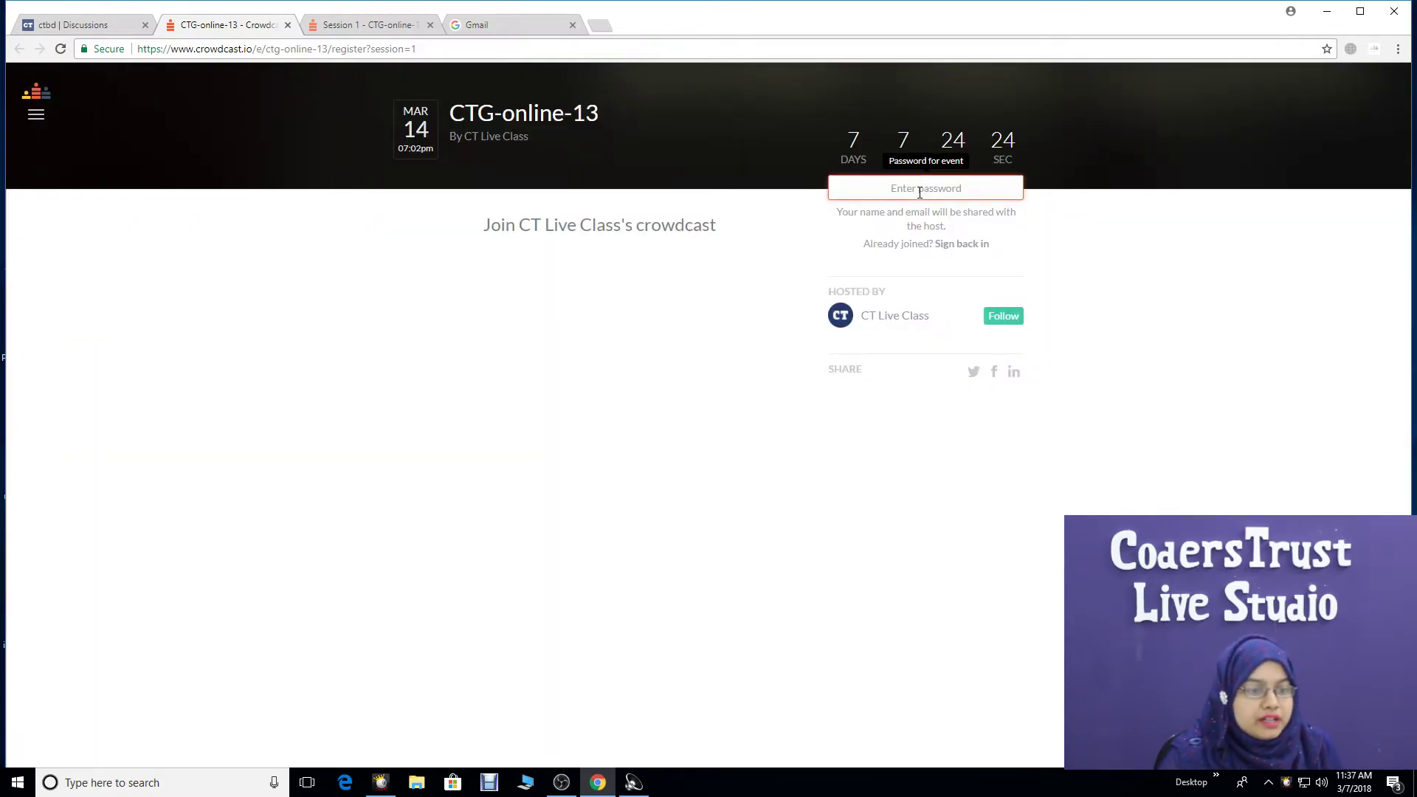
{"action": "key", "text": "ctrl+v"}
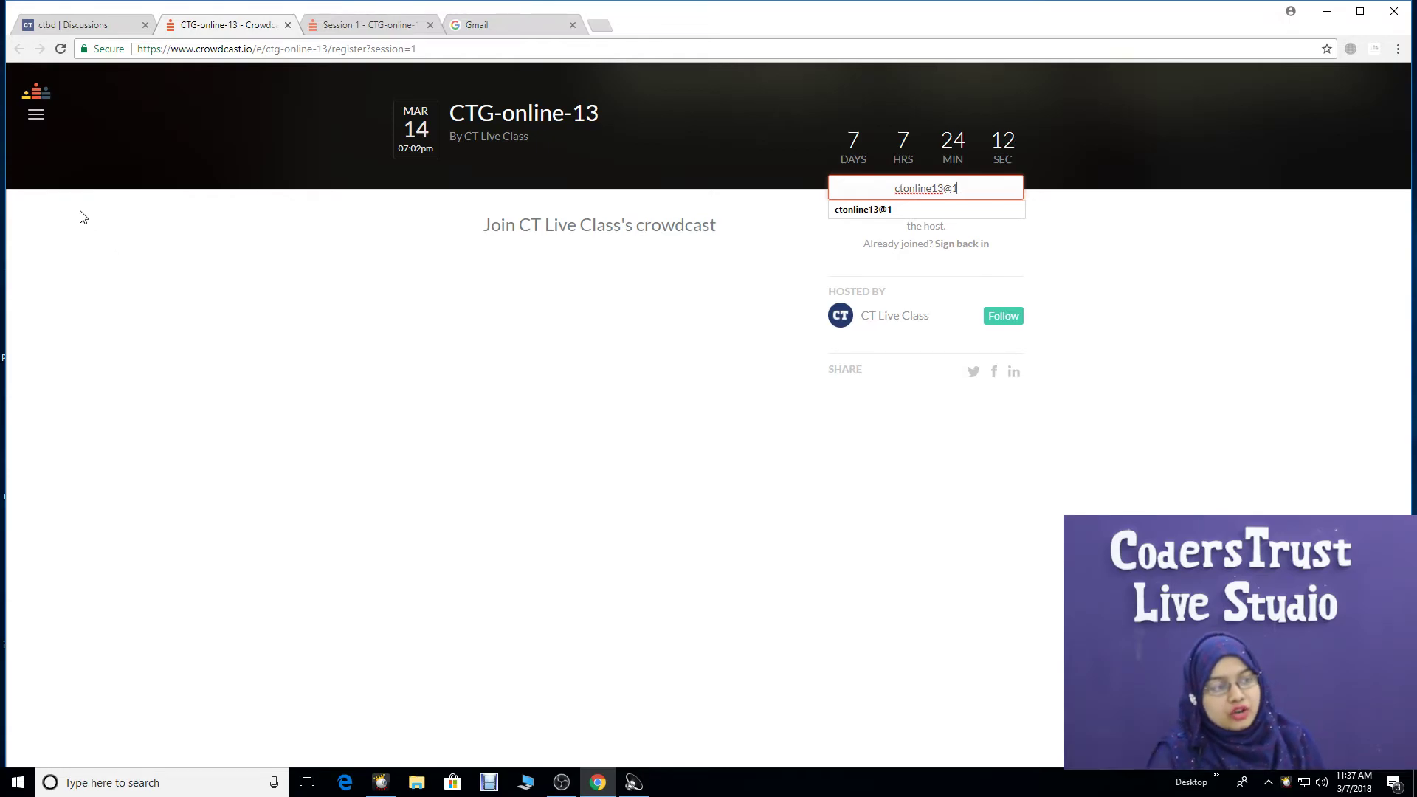
{"action": "left_click", "coordinate": [69, 25]}
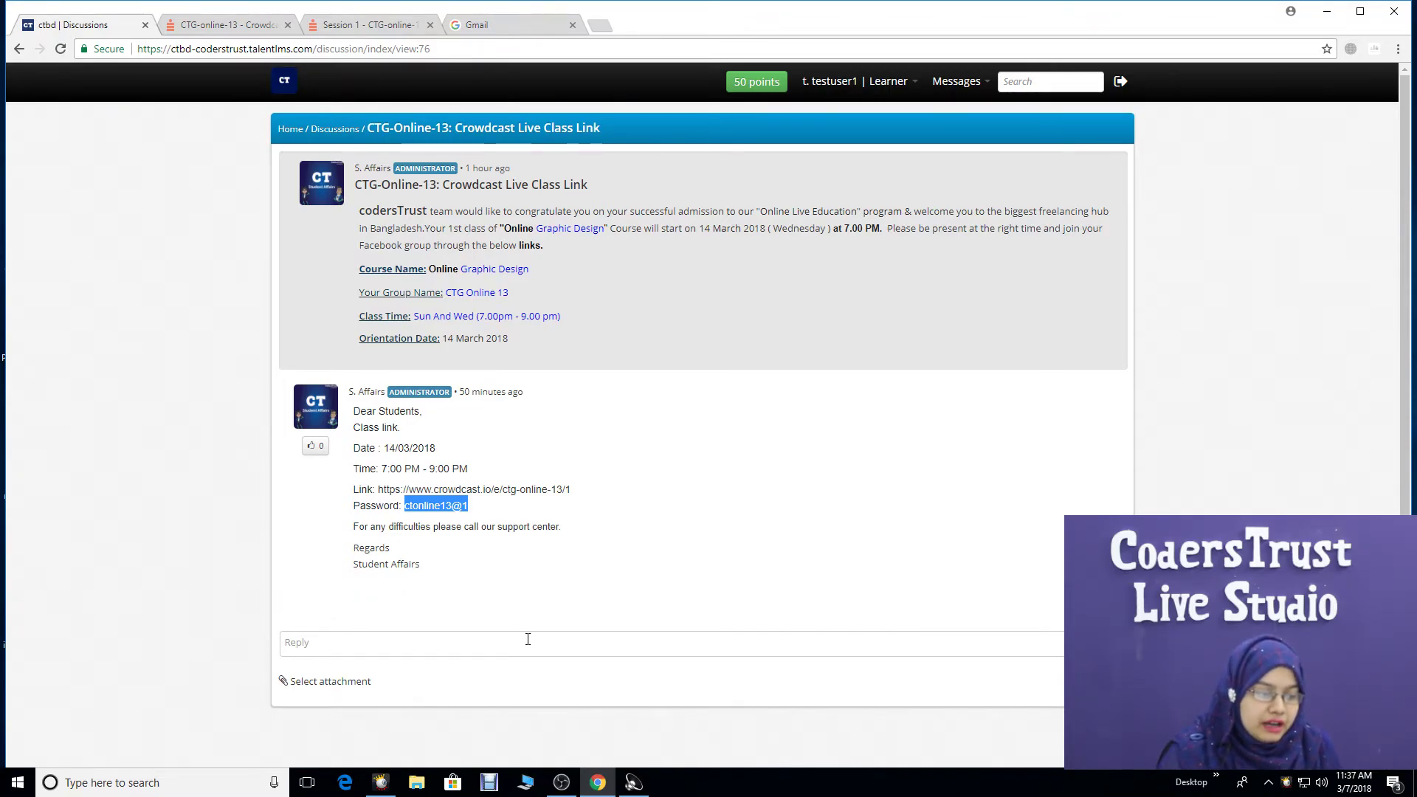
- Try the thread's Reply box and Comment option without posting, then return to the Discussions list
{"action": "mouse_move", "coordinate": [437, 619]}
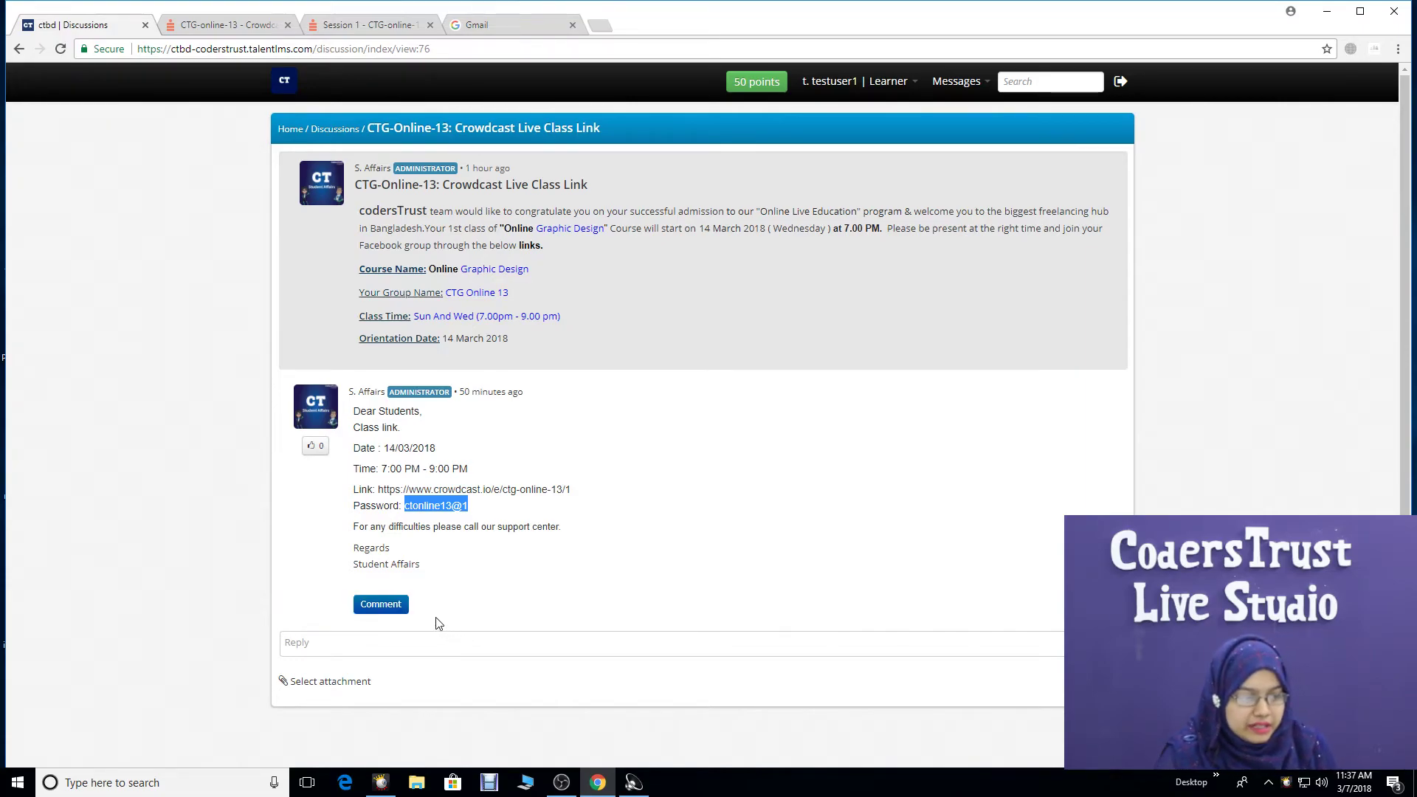
{"action": "left_click", "coordinate": [473, 654]}
{"action": "scroll", "coordinate": [474, 657], "scroll_direction": "down", "scroll_amount": 2}
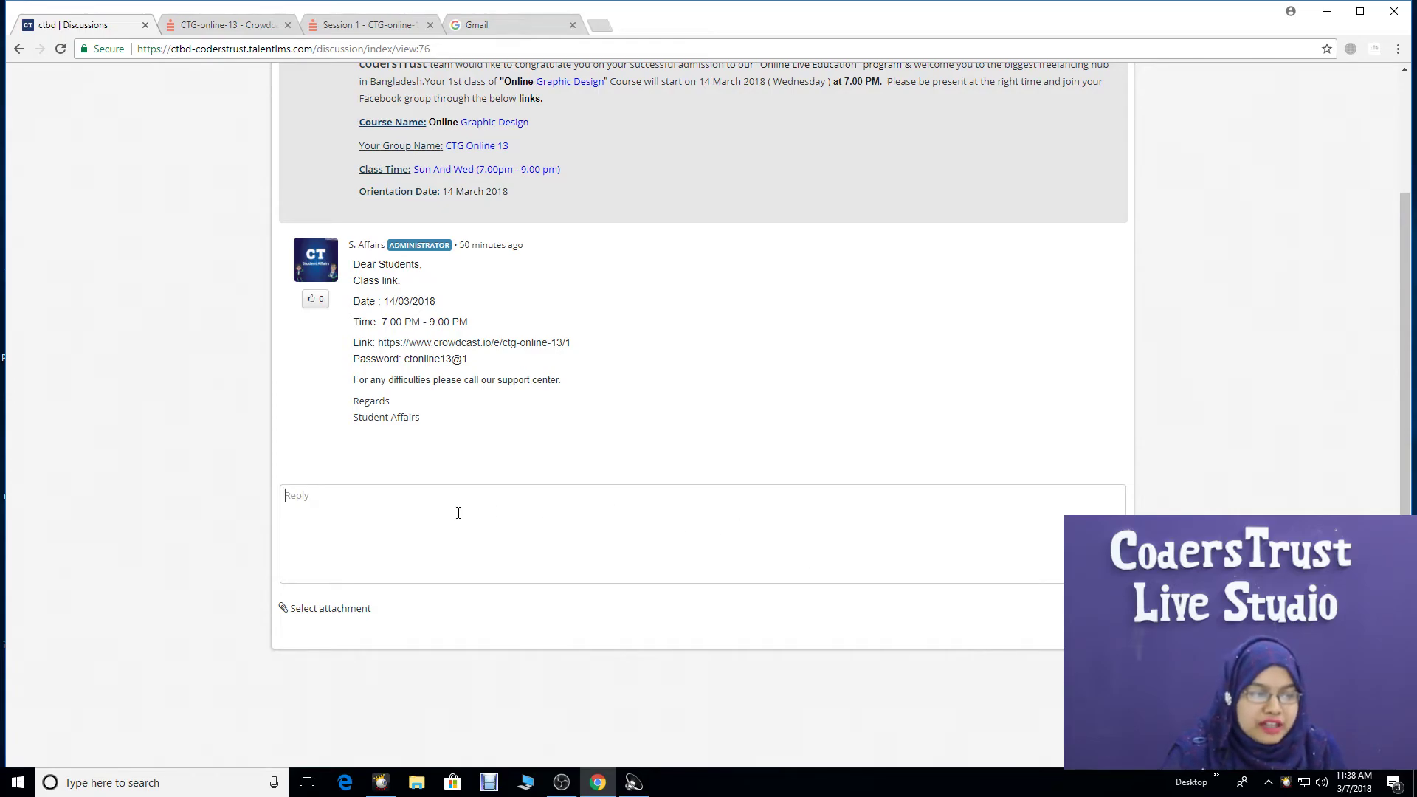
{"action": "mouse_move", "coordinate": [416, 476]}
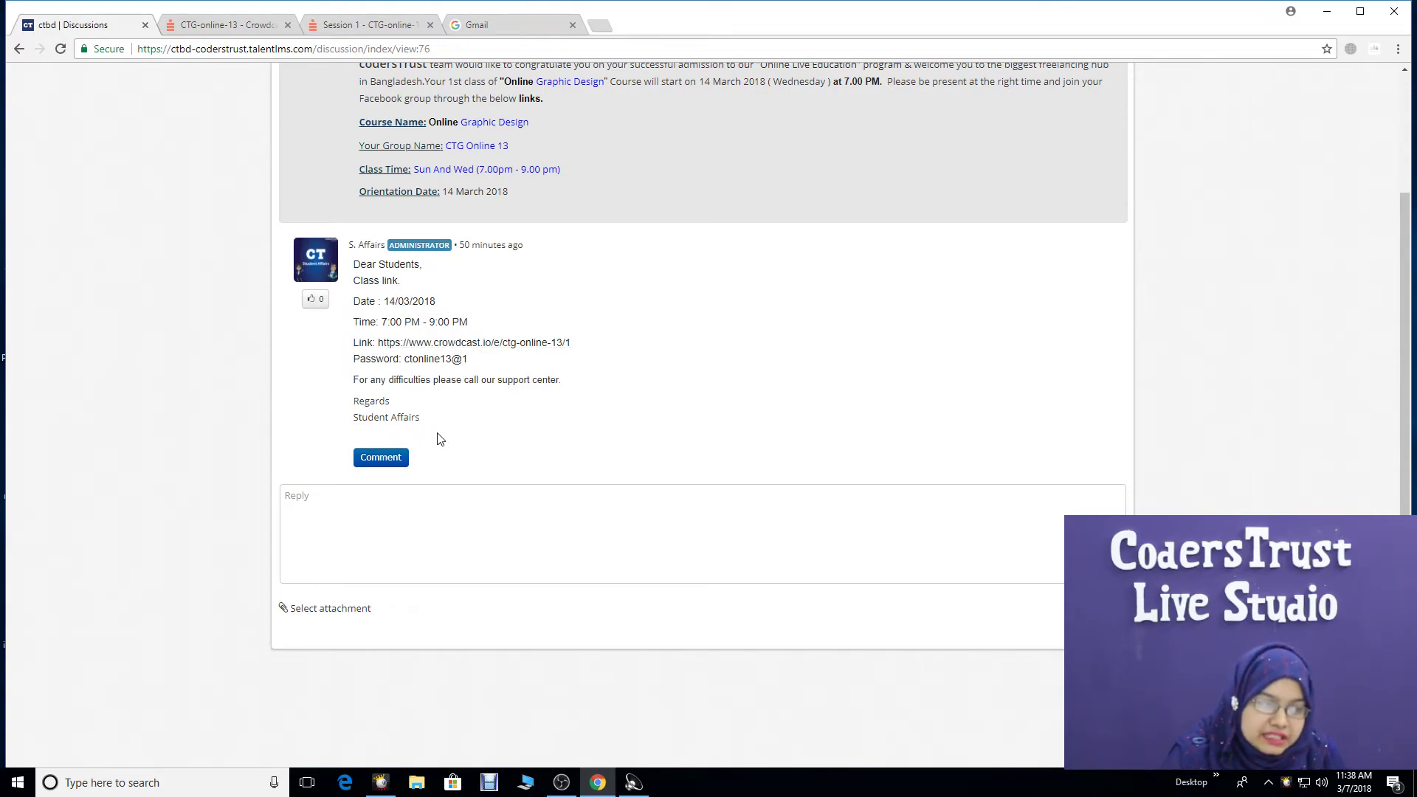
{"action": "left_click", "coordinate": [379, 459]}
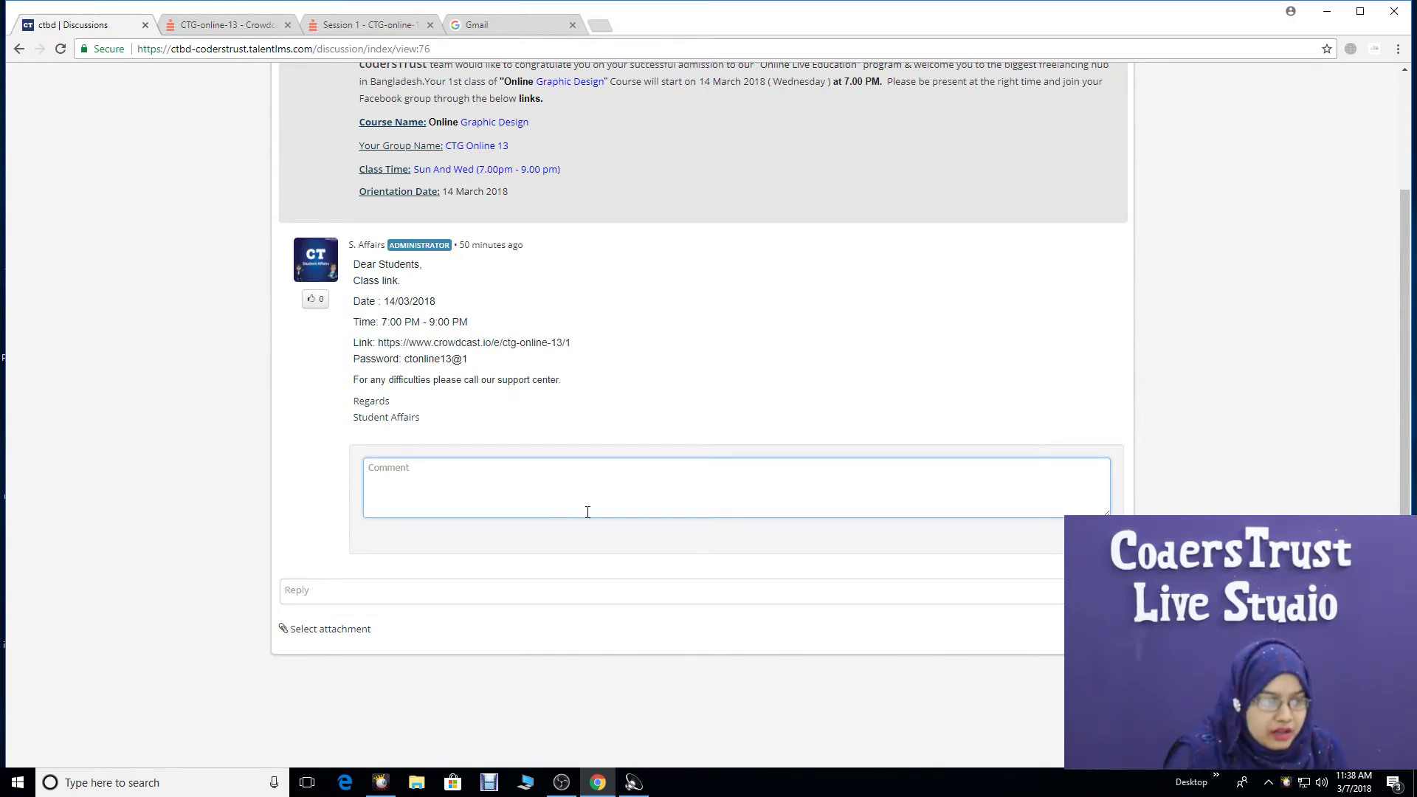
{"action": "scroll", "coordinate": [588, 564], "scroll_direction": "up", "scroll_amount": 3}
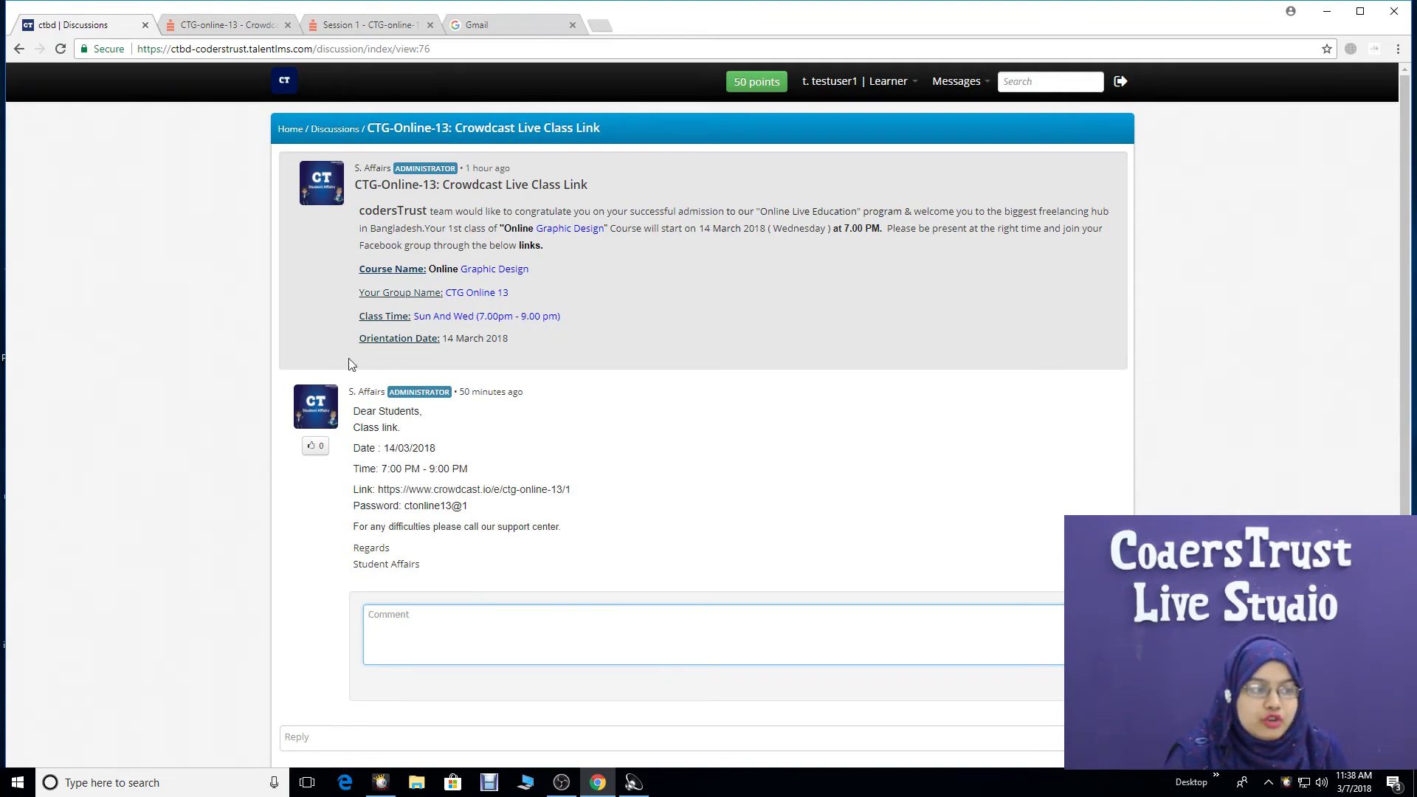
{"action": "left_click", "coordinate": [332, 133]}
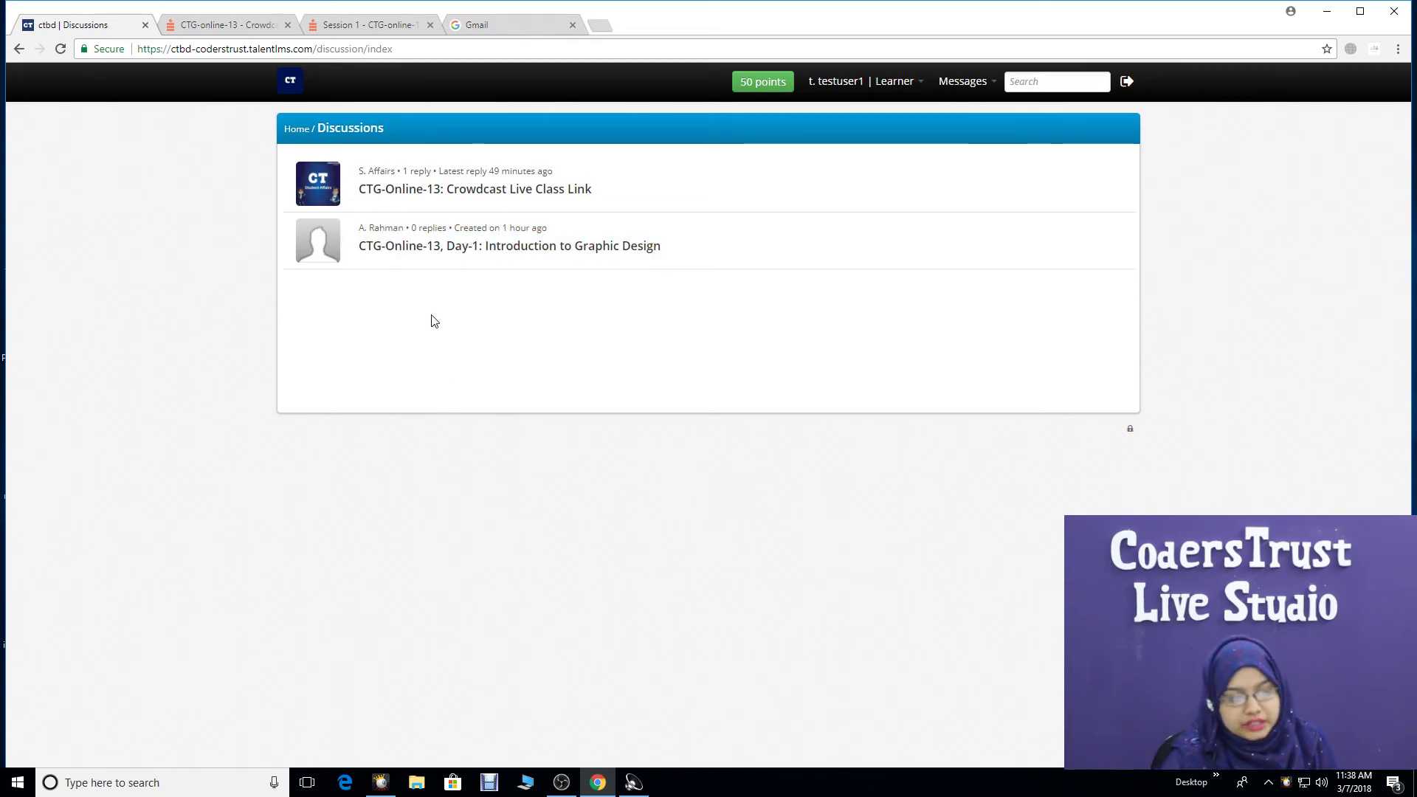
- Open the 'CTG-Online-13, Day-1: Introduction to Graphic Design' thread, try its reply box, then log out
{"action": "left_click", "coordinate": [531, 247]}
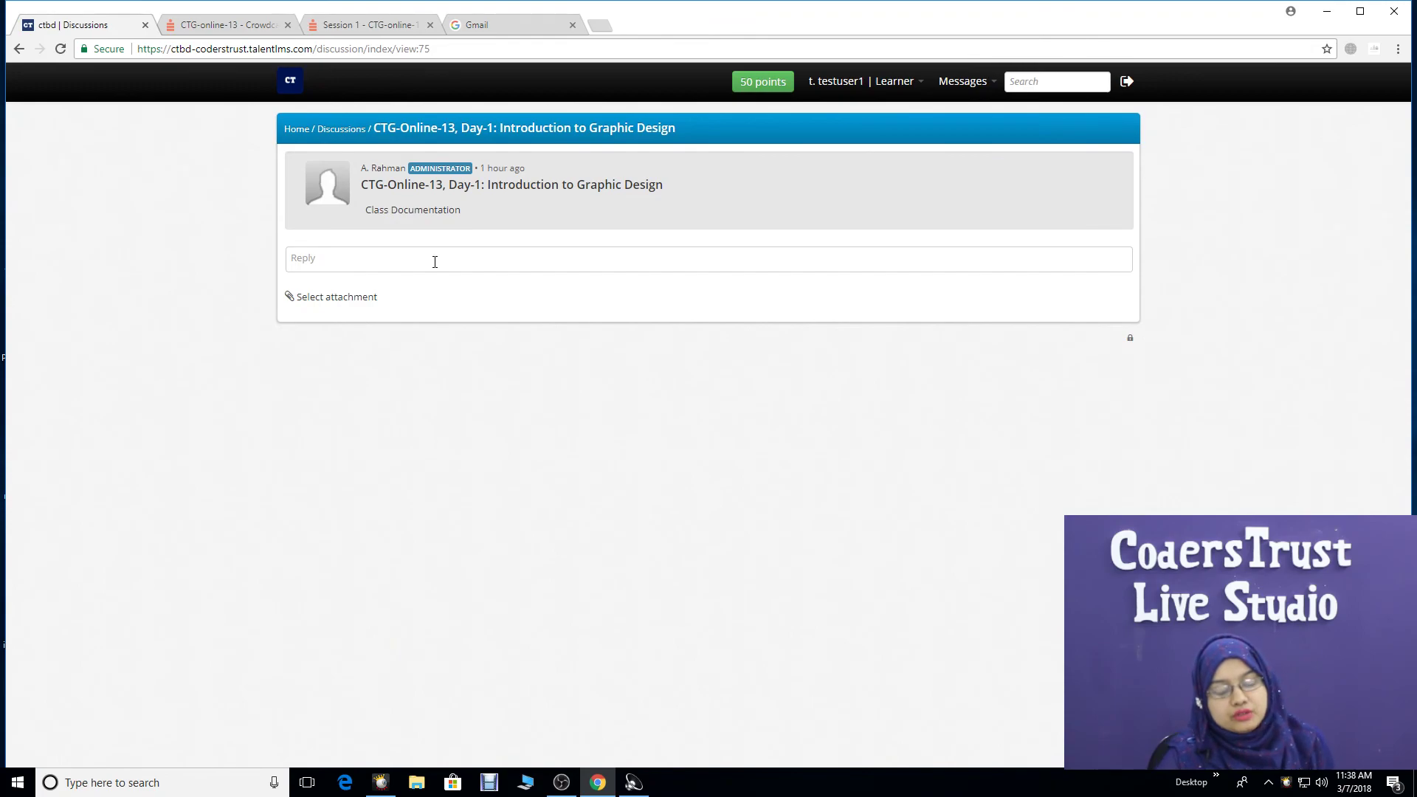
{"action": "left_click", "coordinate": [434, 262]}
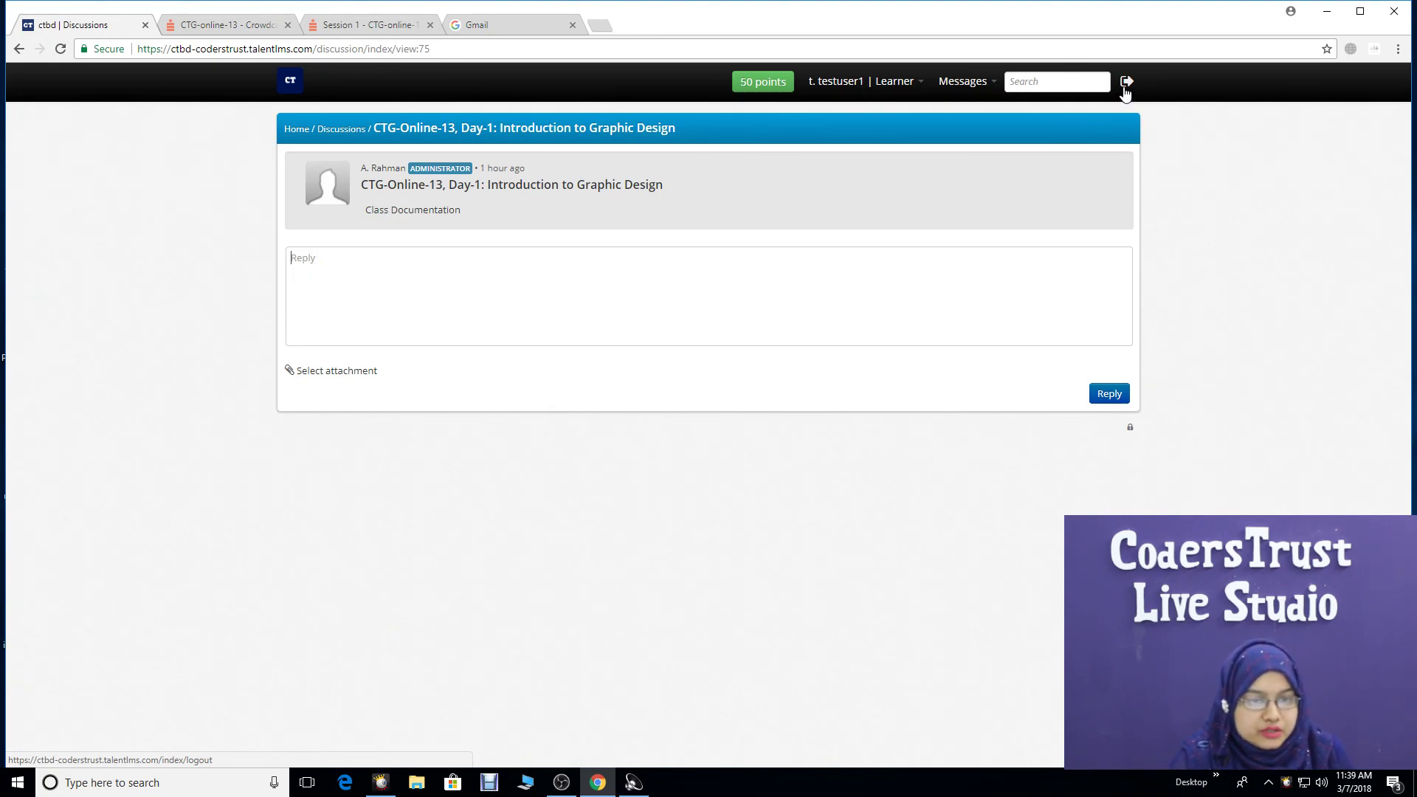
{"action": "left_click", "coordinate": [1126, 83]}
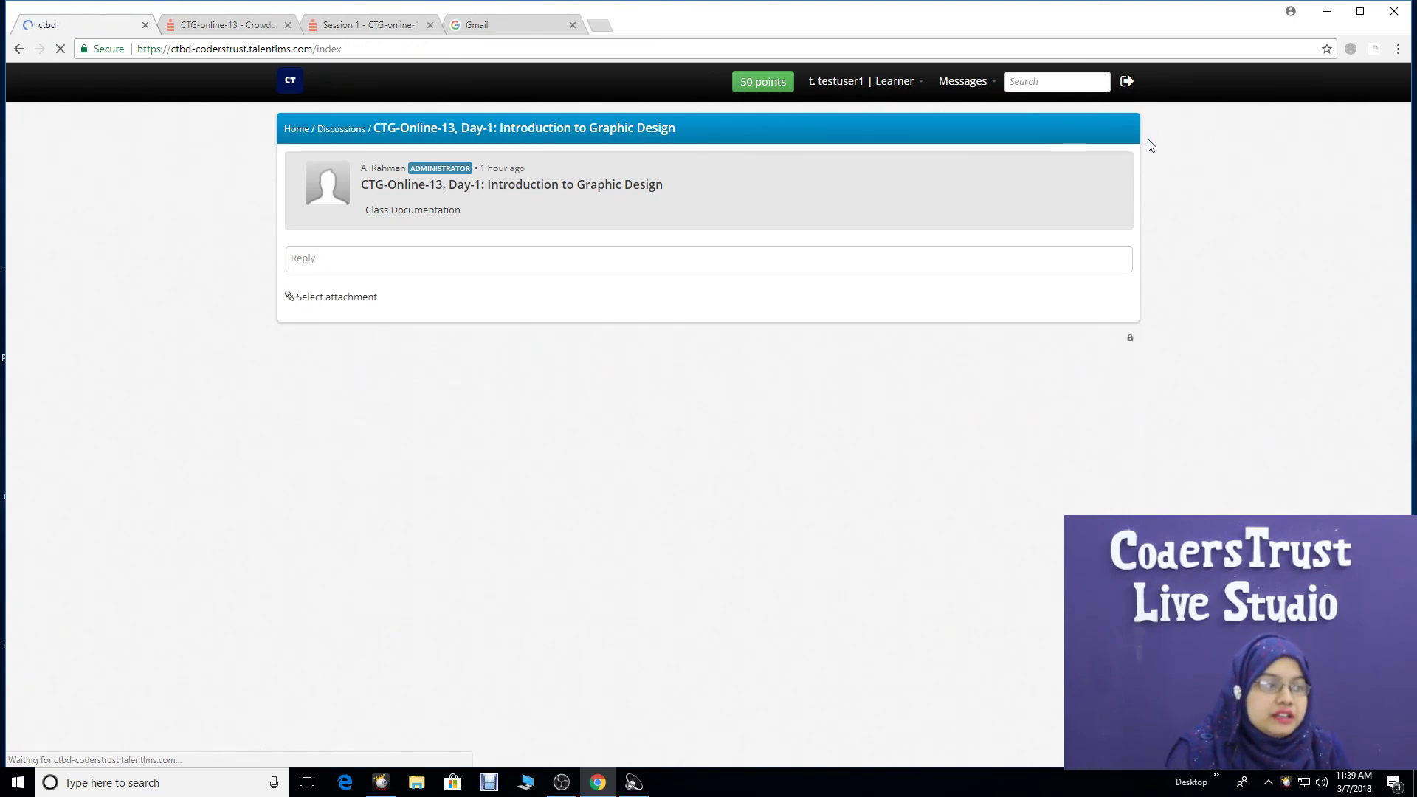